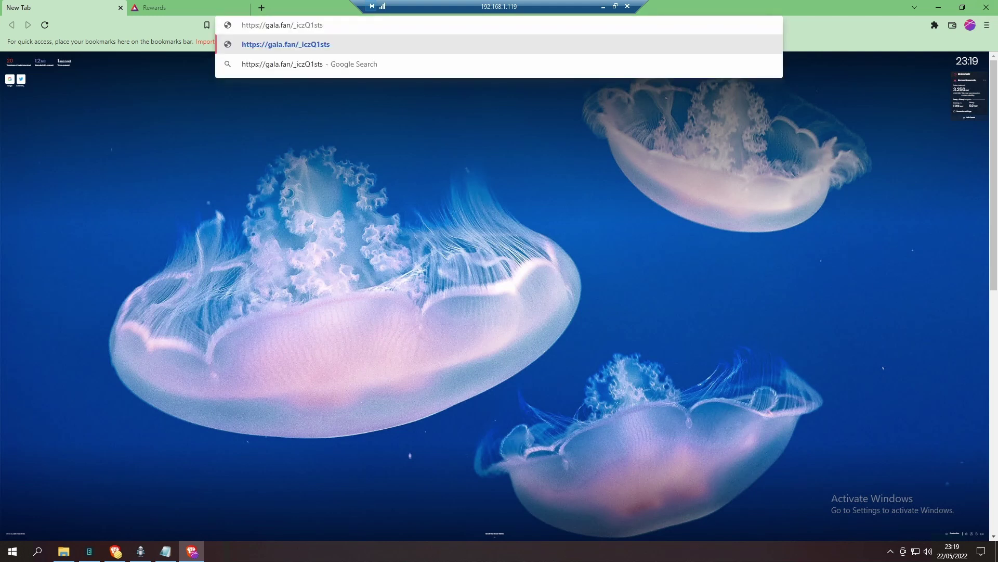
Step: Open the Gala Games referral link and accept the site's privacy settings
key("Return")
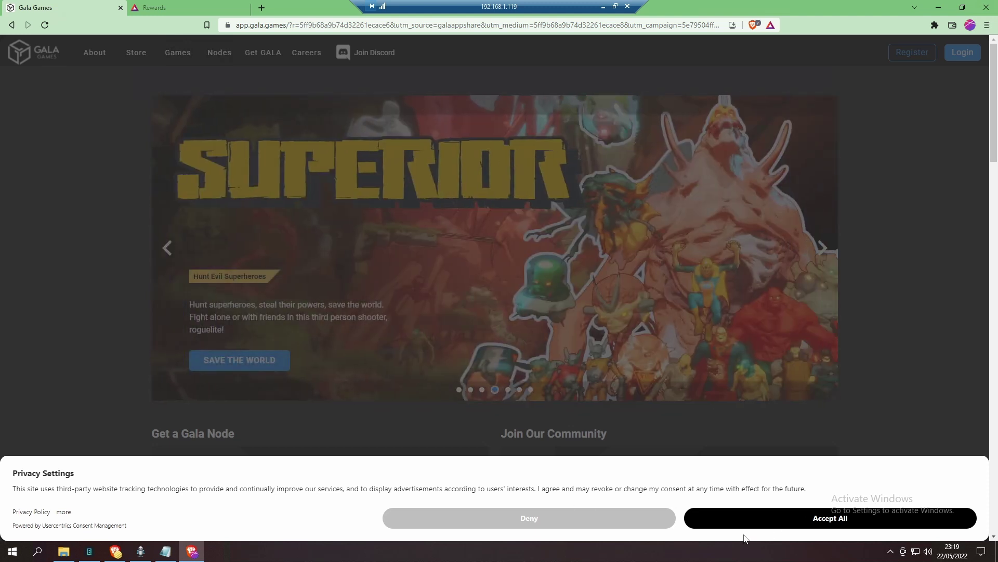
left_click(803, 527)
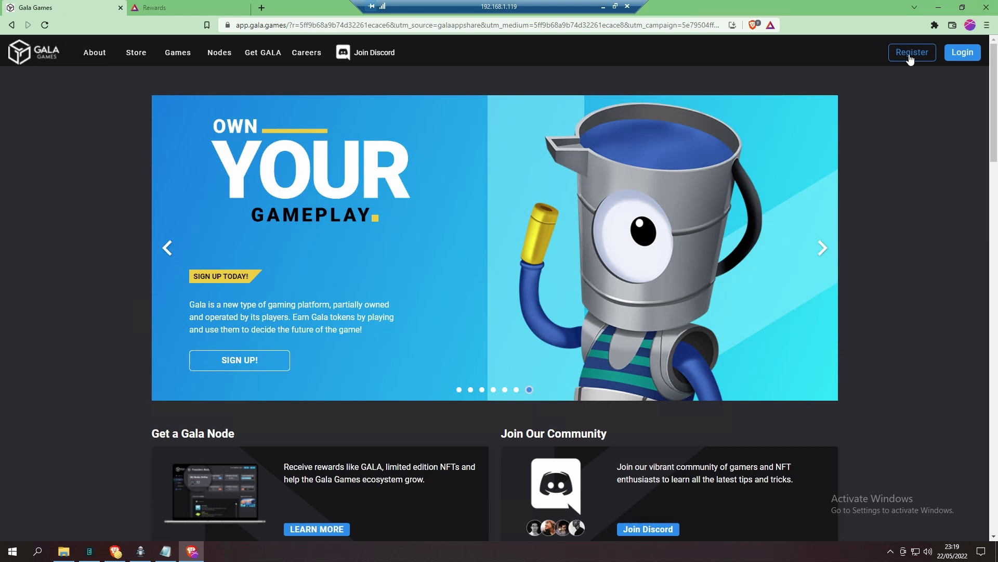
Step: Enter the user's first name, last name and e-mail address in the sign-up form
left_click(910, 54)
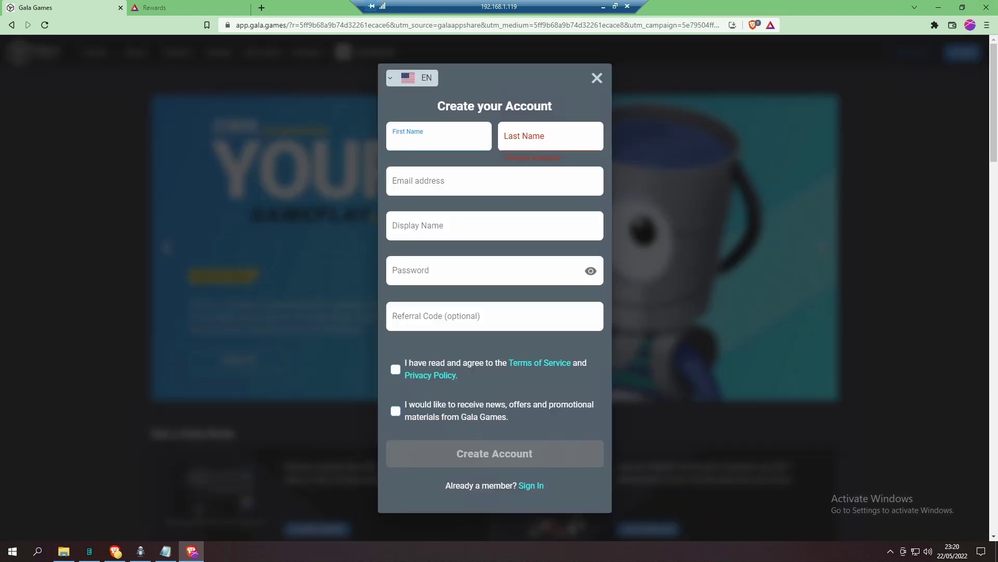
left_click(520, 141)
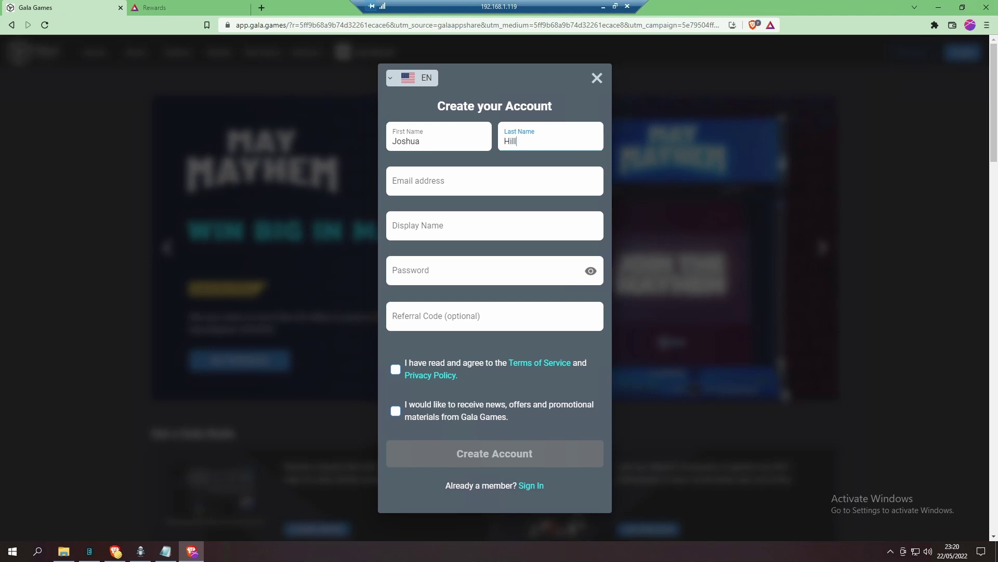
left_click(494, 185)
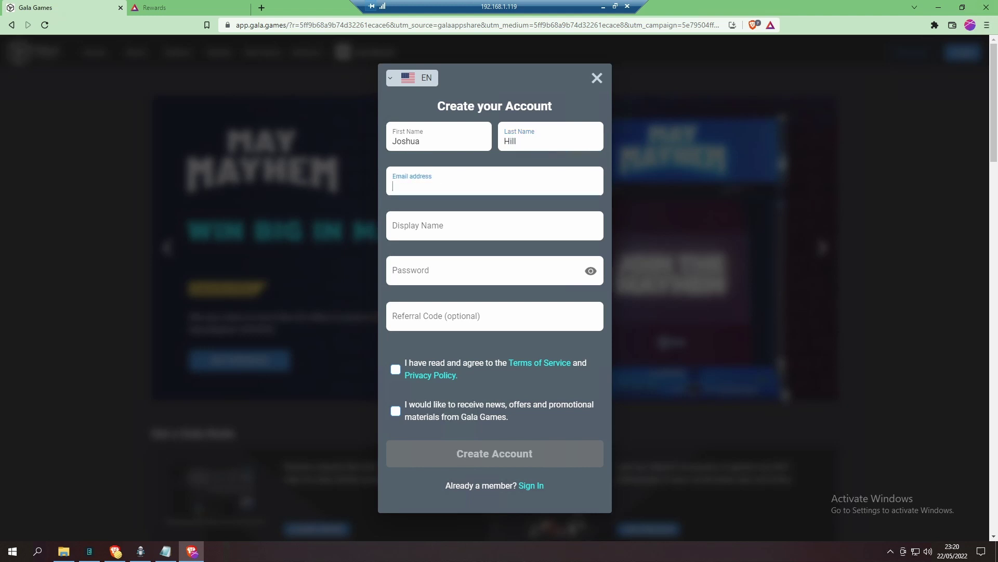
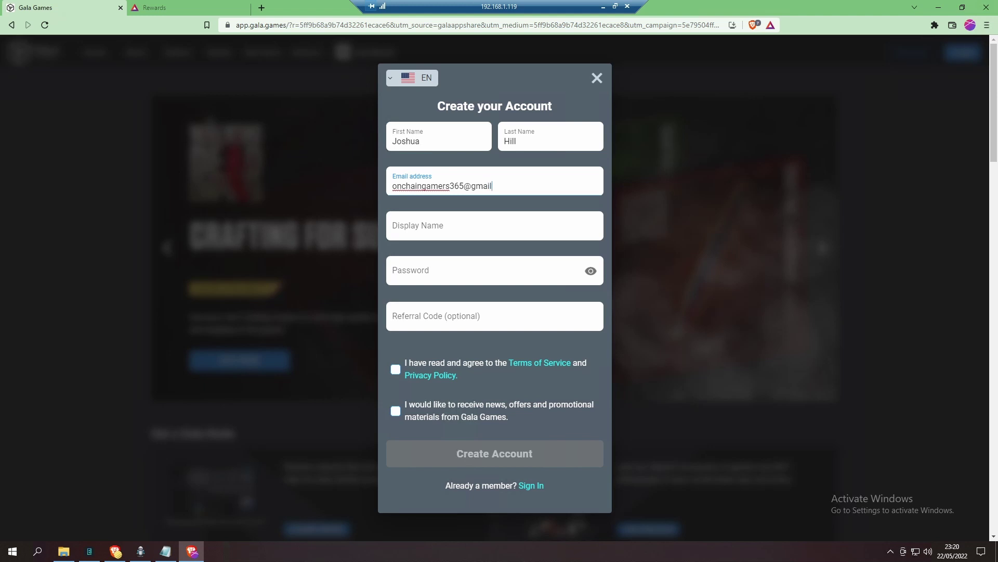
Step: Enter a display name, extending it until it is no longer flagged as taken
left_click(495, 225)
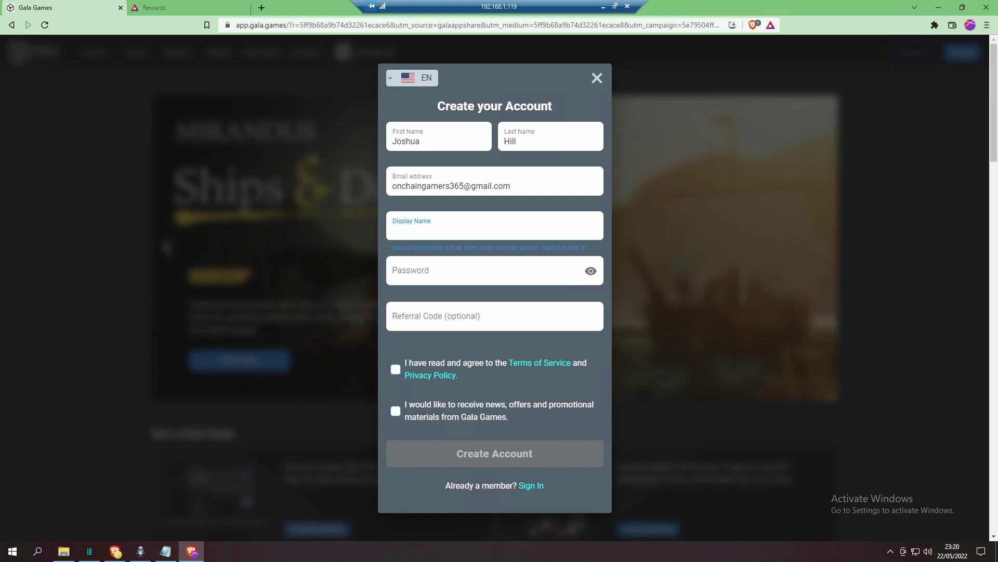
type("J")
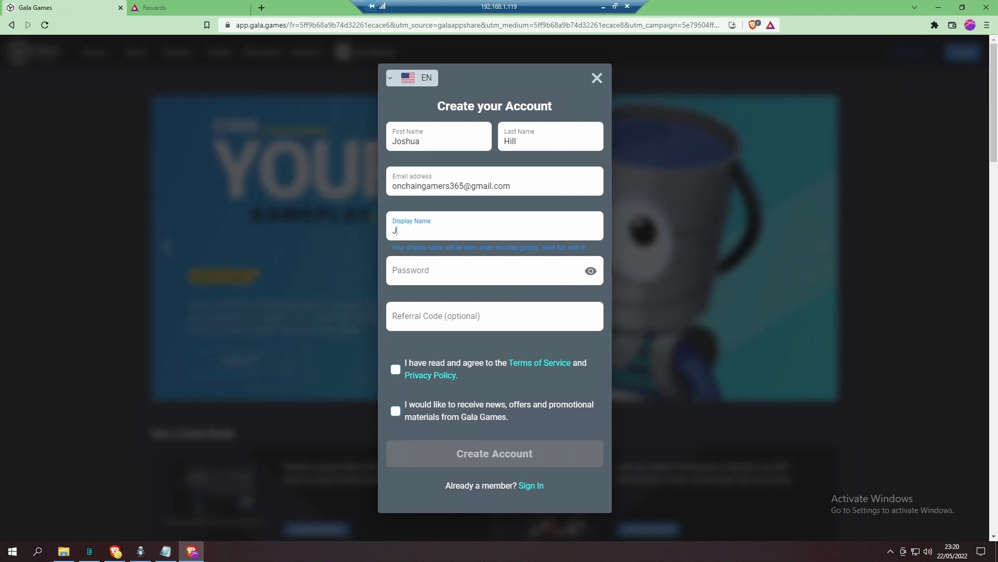
type("osh")
left_click(489, 271)
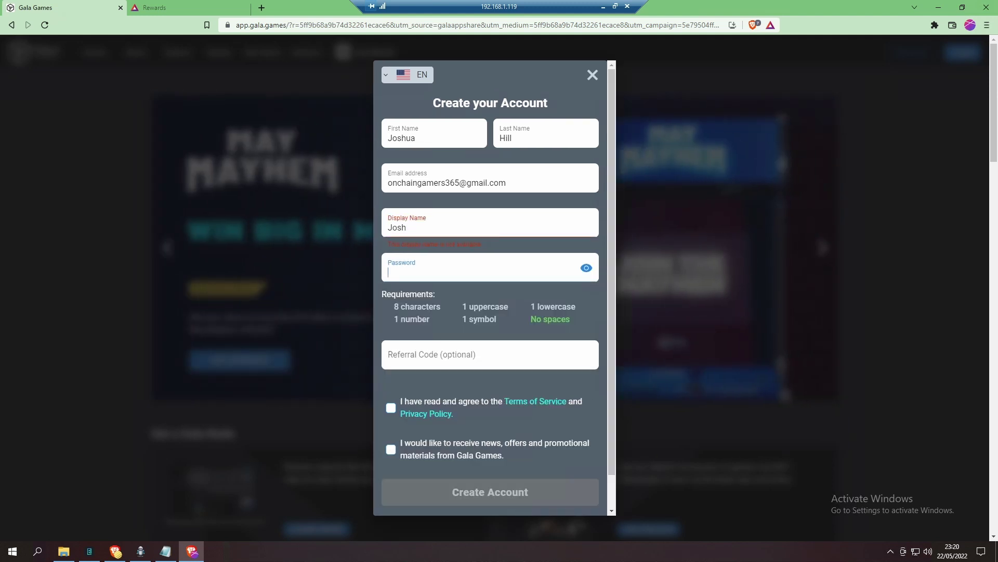
key("shift+Tab")
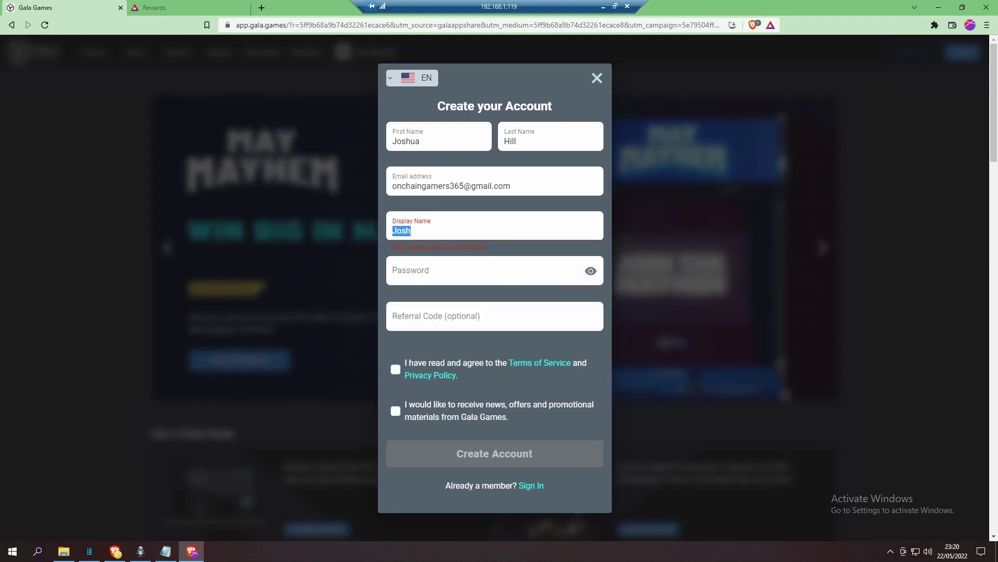
key("End")
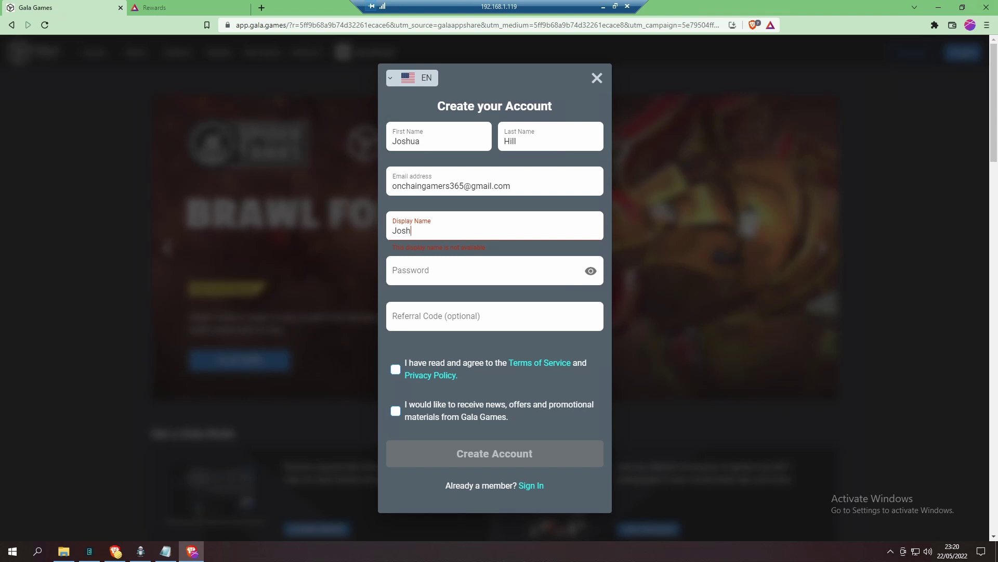
type("ua")
key("Tab")
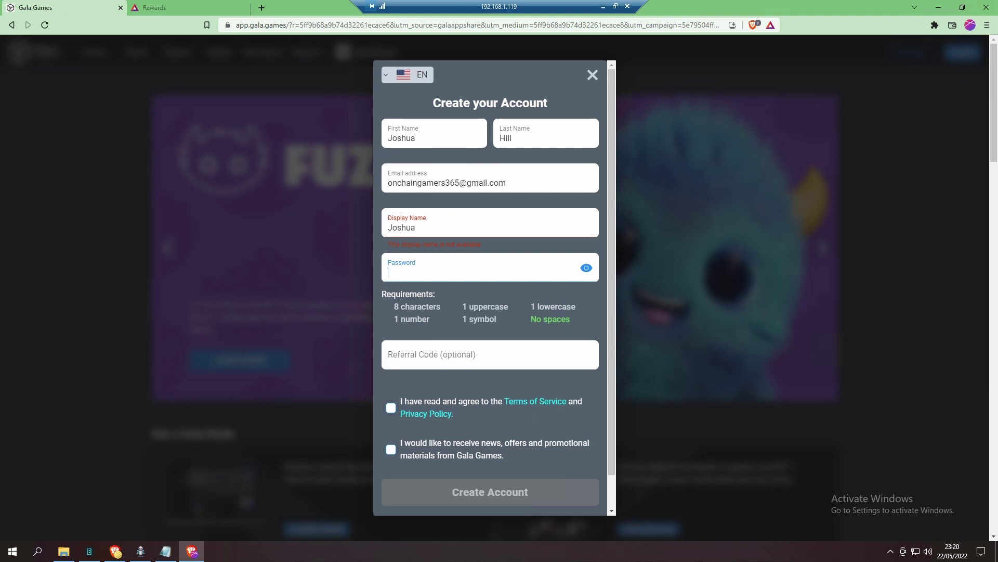
key("shift+Tab")
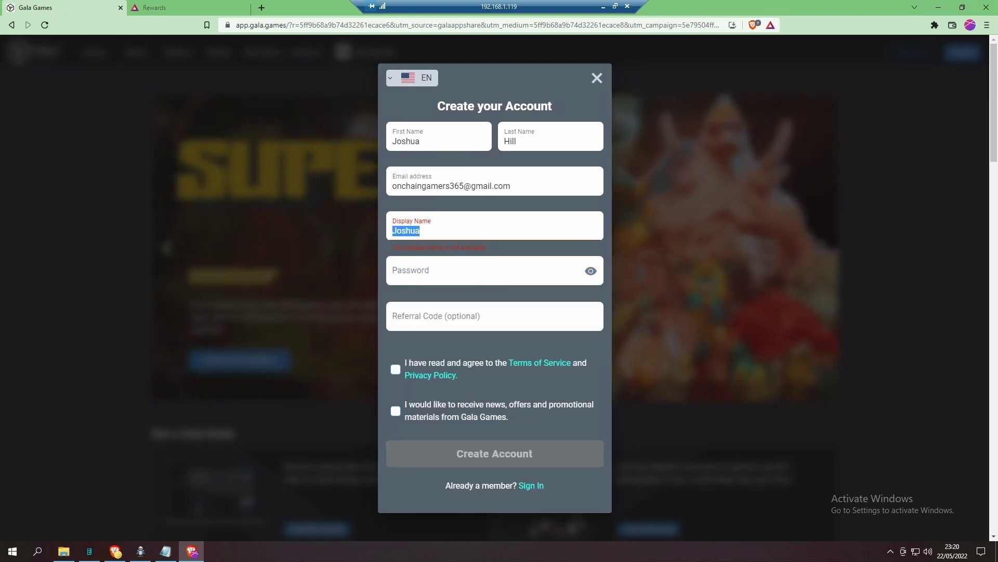
key("End")
type("2008")
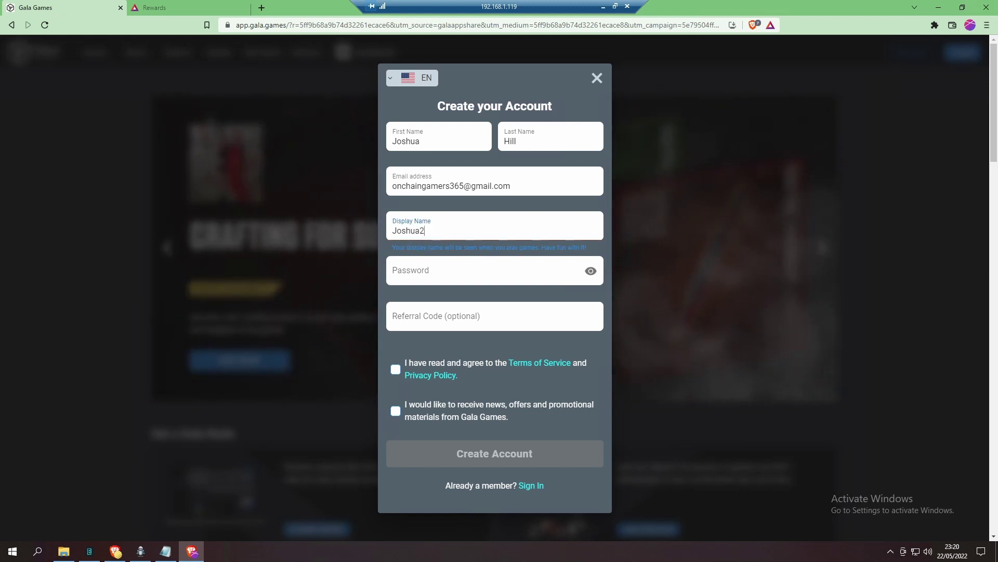
left_click(468, 270)
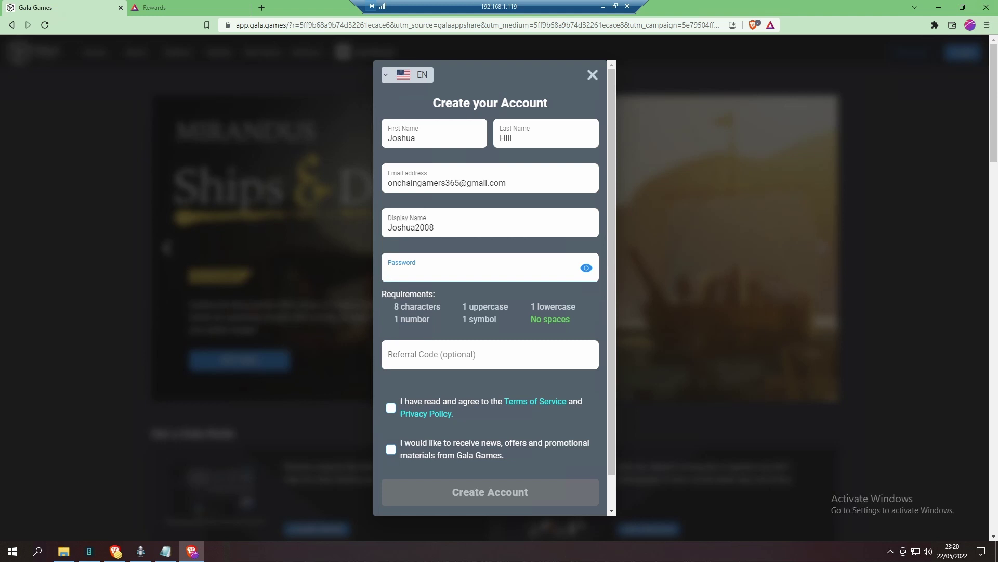
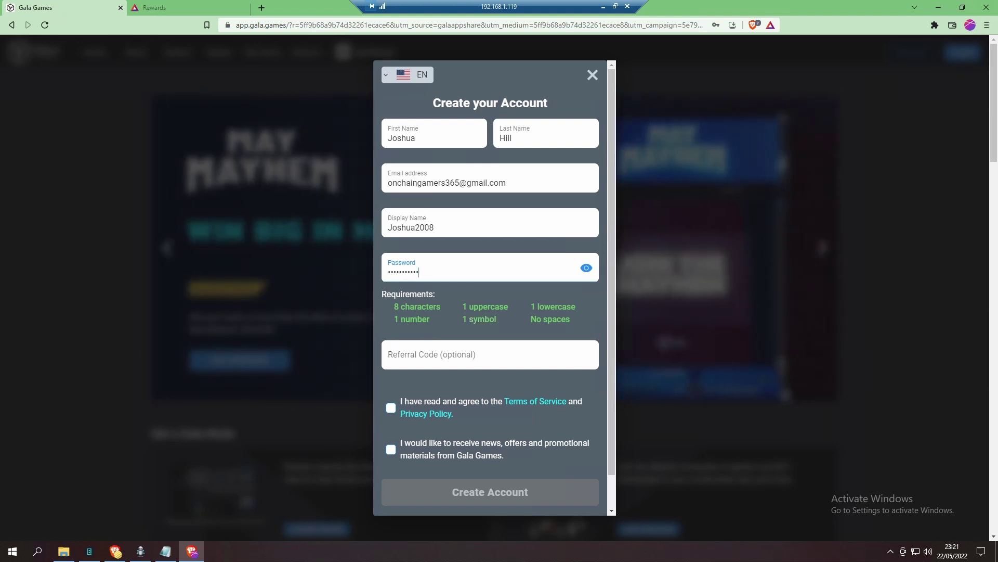
Step: Enter an account password that meets all six listed requirements, then select the referral code field
left_click(490, 356)
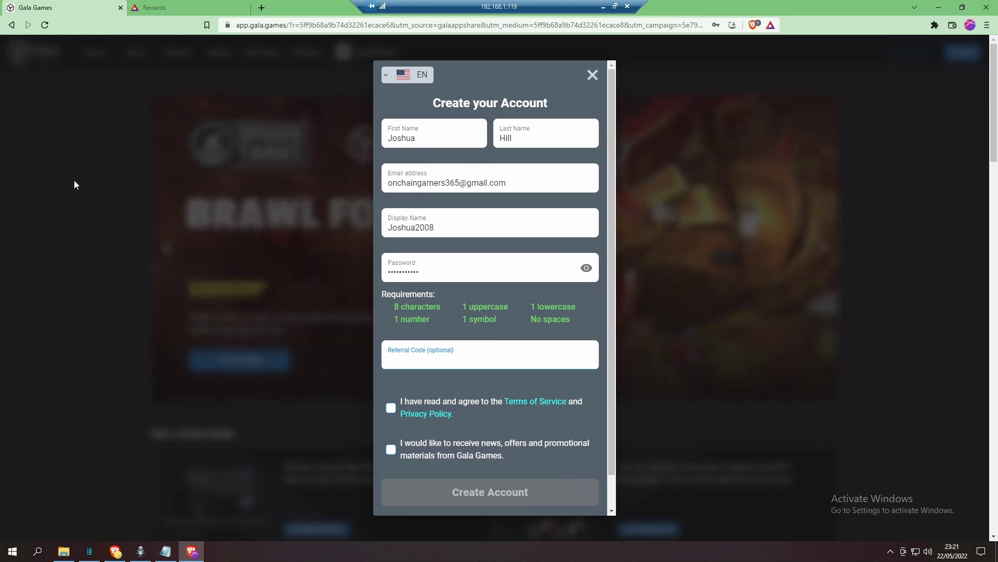
mouse_move(165, 552)
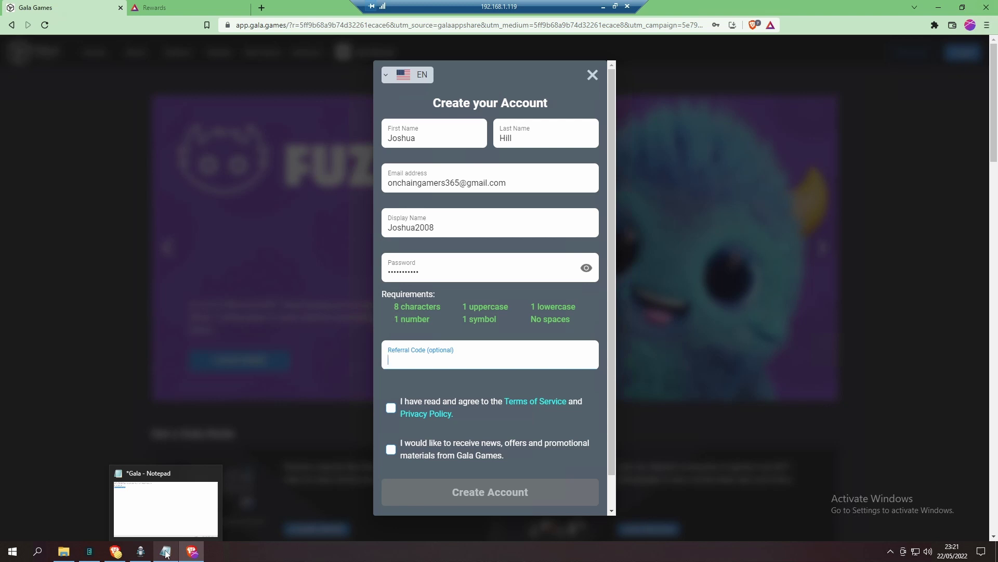
Step: Copy the referral code from the invitation line in Notepad and return to the browser
left_click(165, 552)
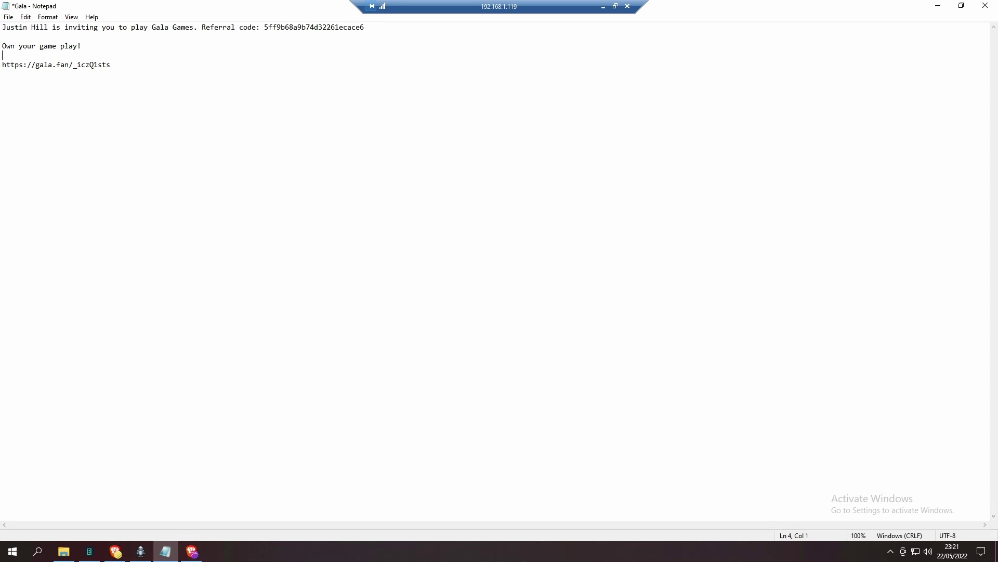
left_click_drag(264, 27, 365, 27)
key("ctrl+c")
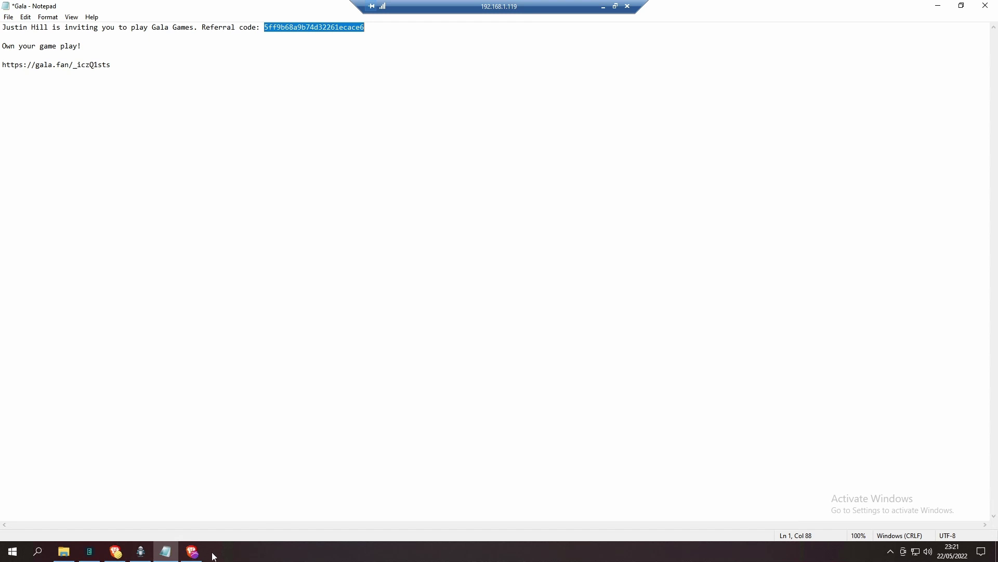
left_click(191, 551)
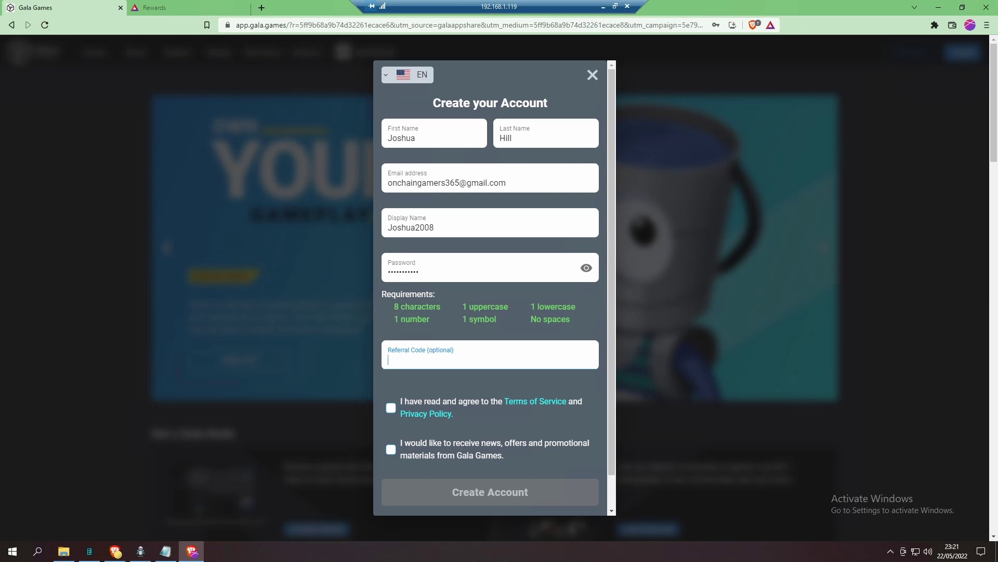
Step: Paste the referral code and agree to the Terms of Service and Privacy Policy
key("ctrl+v")
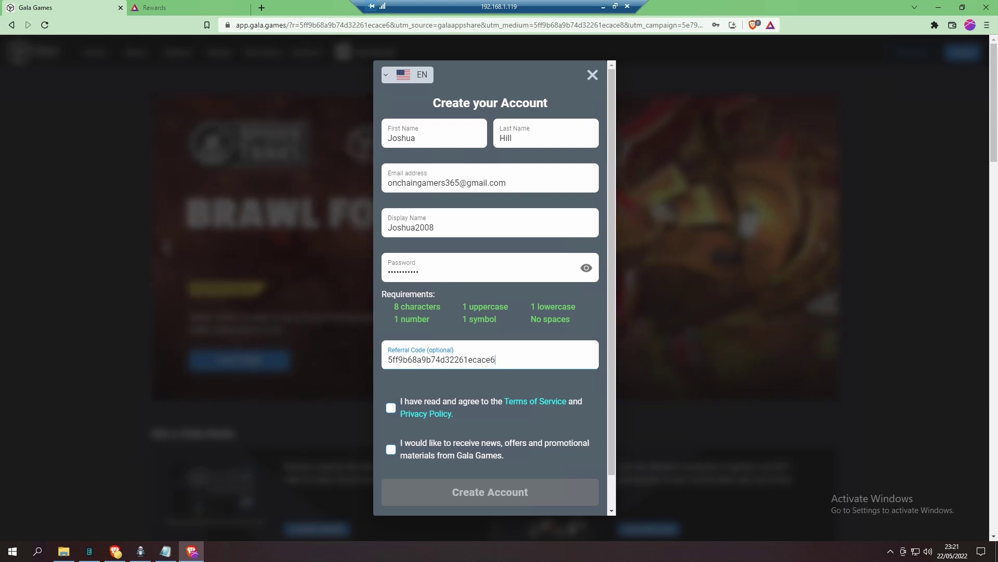
left_click(390, 408)
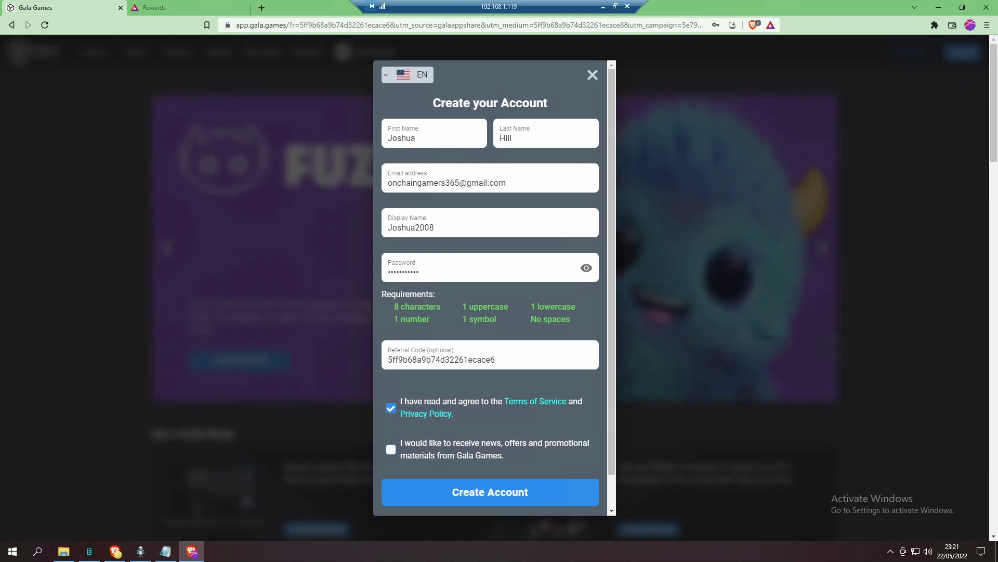
Step: Opt in to Gala Games news and promotional e-mails
left_click(391, 450)
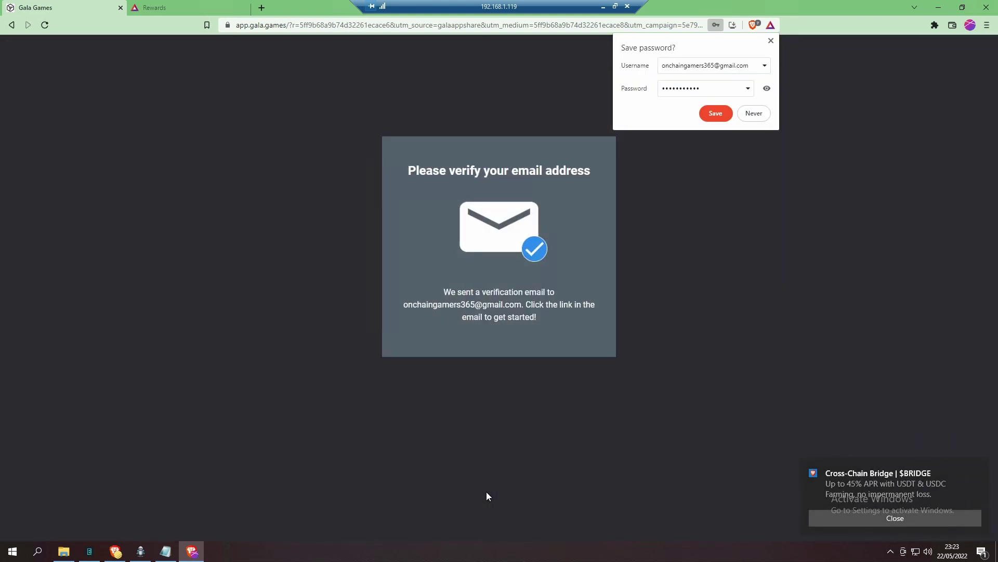
Step: Save the password in the browser and go to gmail.com in a new tab
left_click(715, 114)
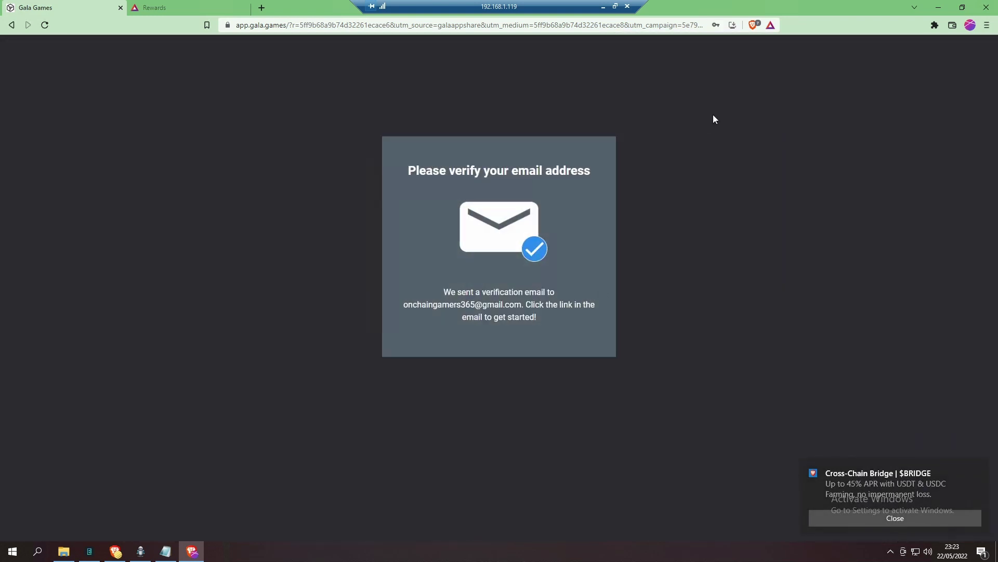
left_click(263, 8)
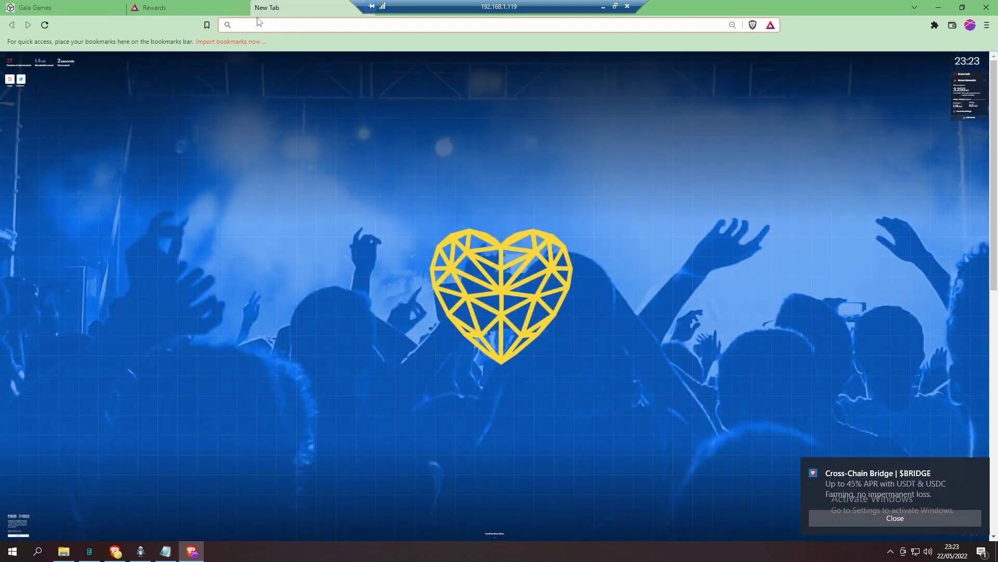
type("gmail.com")
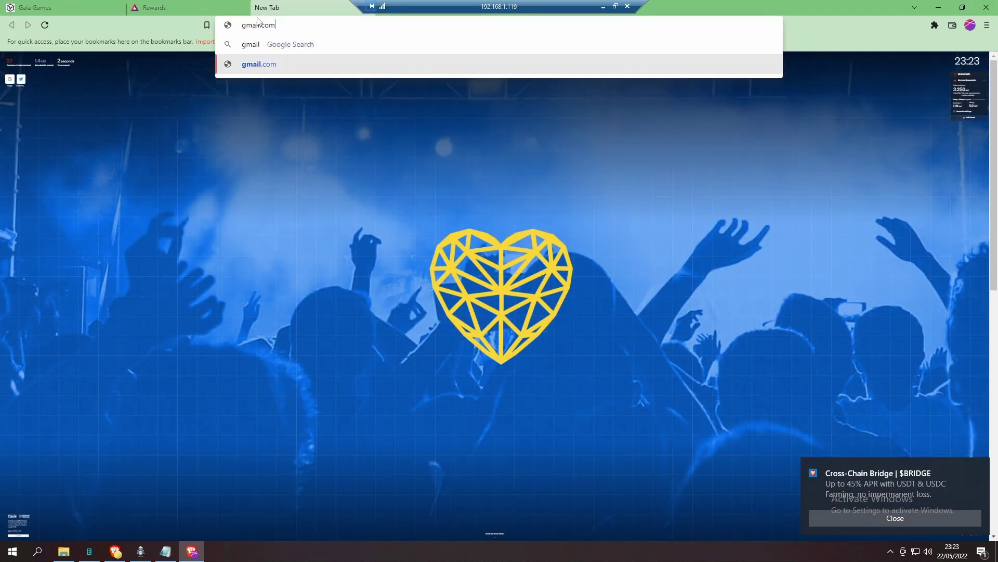
key("Return")
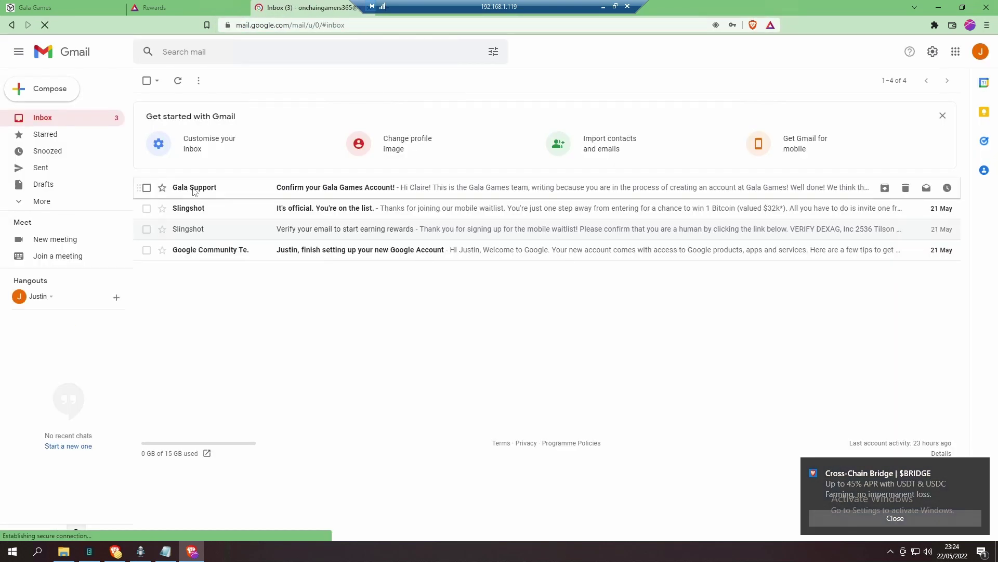
Step: Open the Gala Support e-mail, highlight the recovery-phrase warning, and confirm the account
left_click(193, 189)
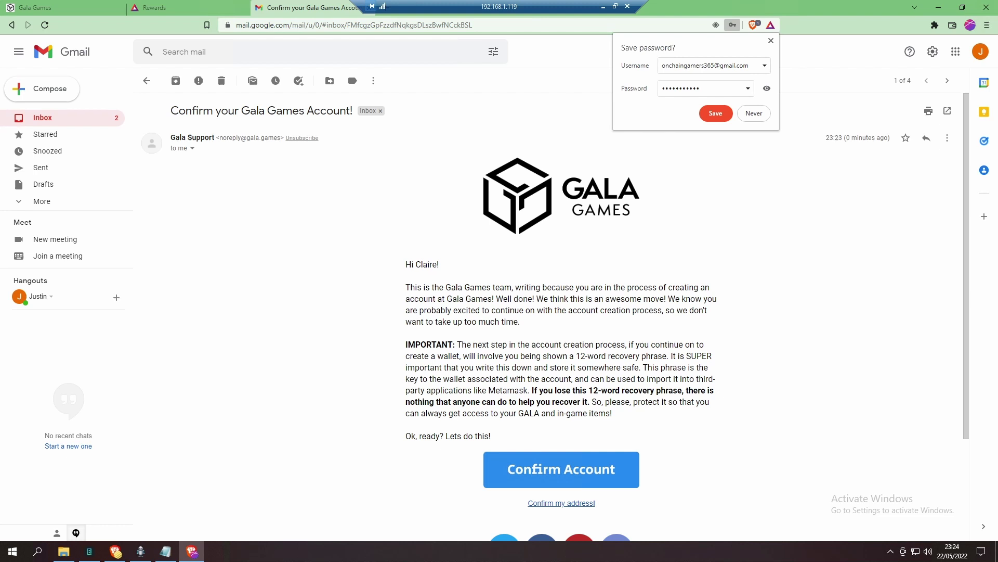
left_click_drag(530, 390, 588, 402)
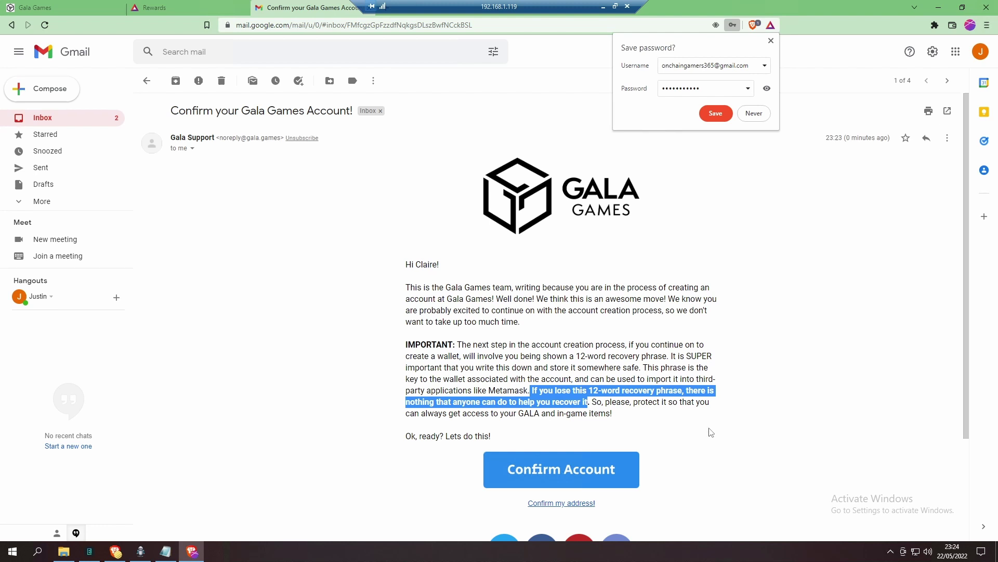
left_click(604, 471)
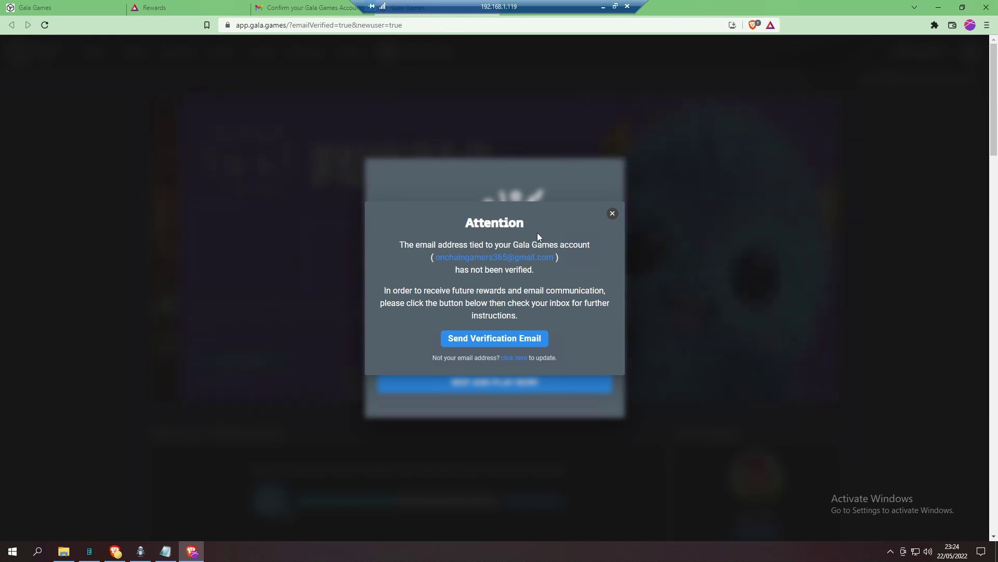
Step: Return Gmail to the five-message inbox, then bring the Gala Games tab forward
left_click(312, 8)
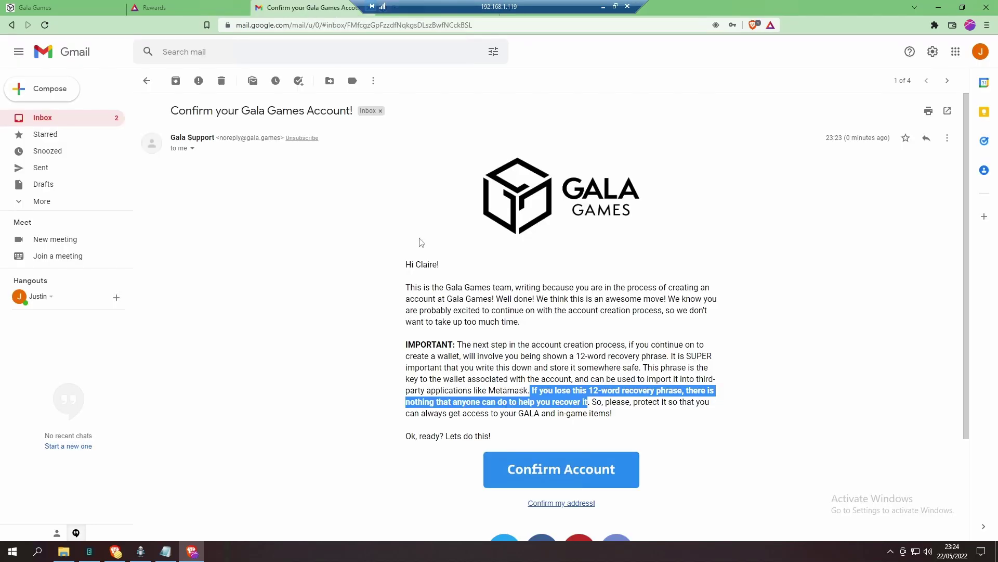
scroll(639, 415, "down", 3)
scroll(639, 415, "up", 3)
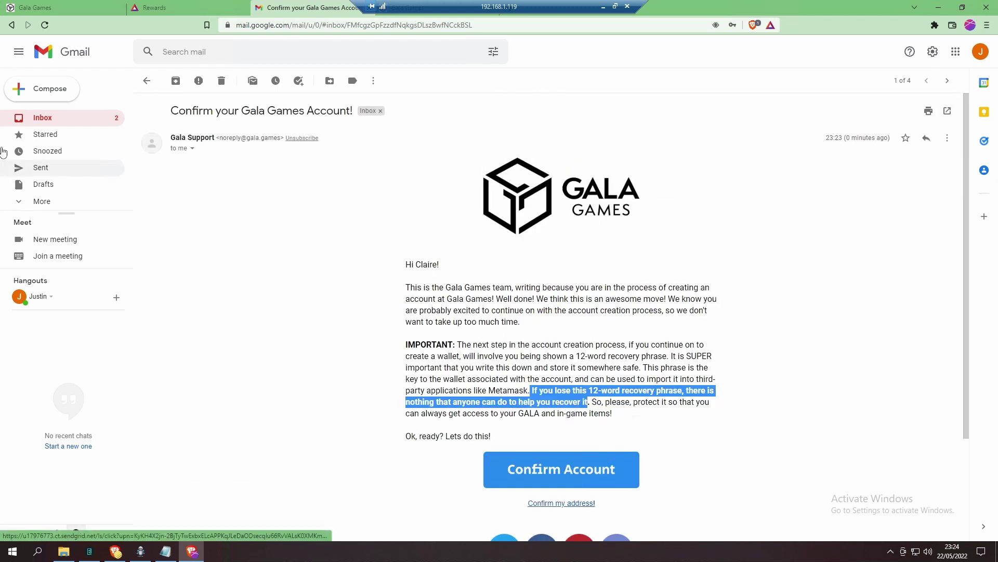
left_click(44, 122)
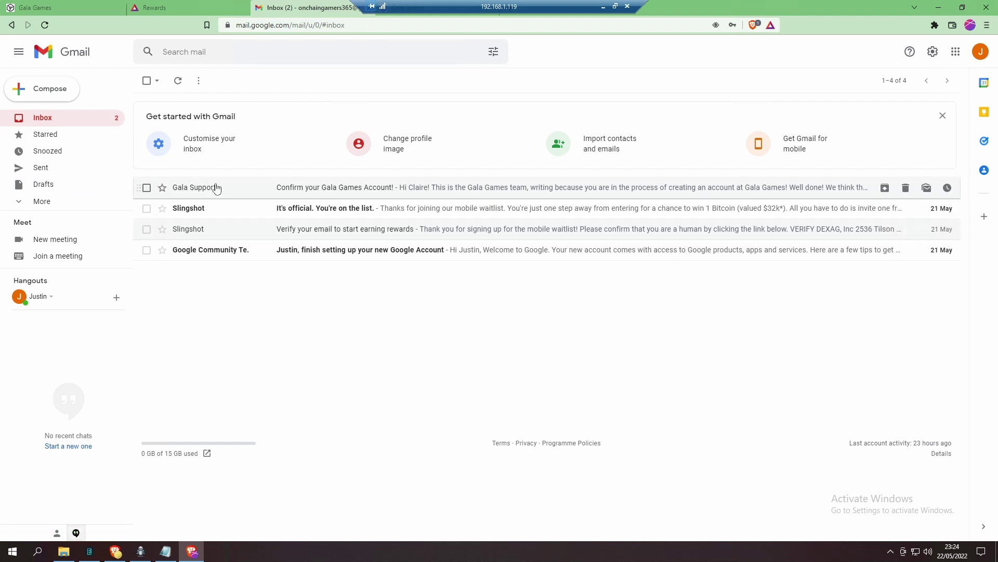
left_click(191, 551)
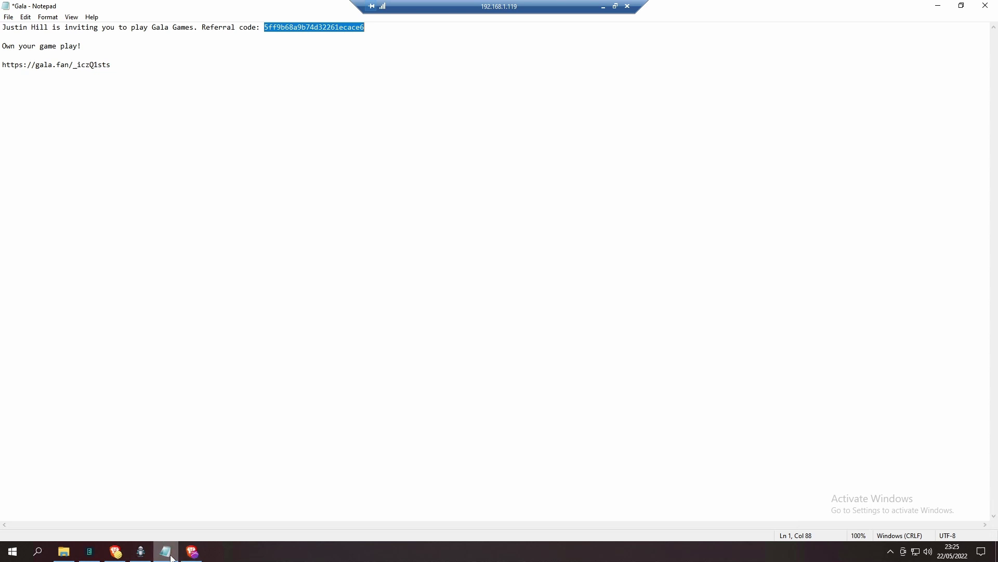
key("alt+Tab")
left_click(182, 553)
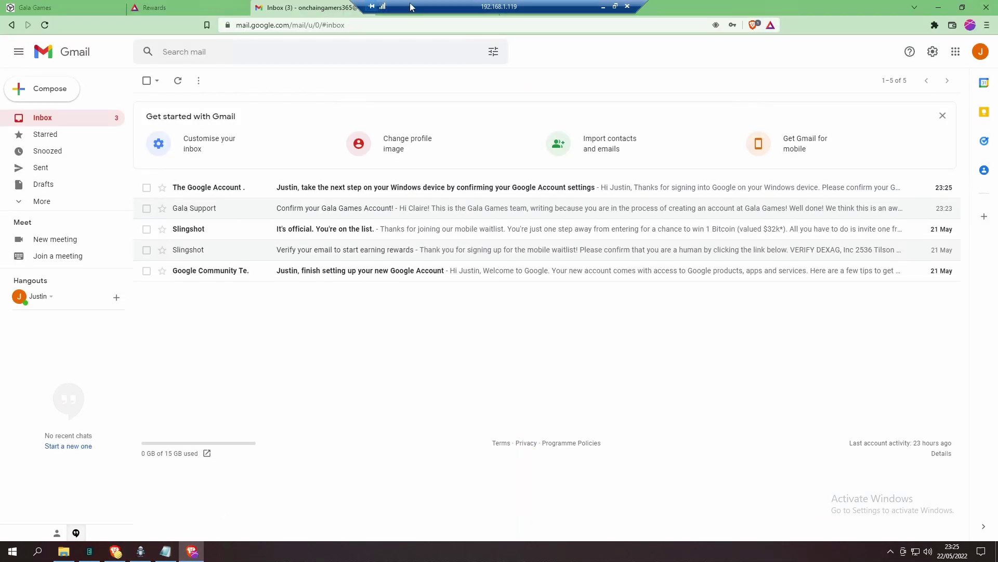
left_click(70, 7)
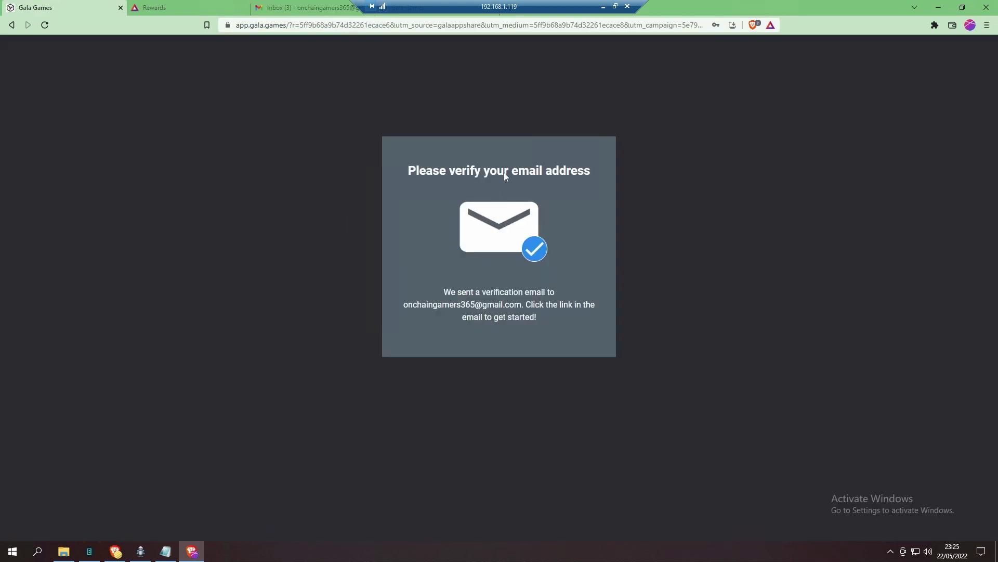
Step: Reload the verification page and scroll down to the welcome and setup-progress panel
left_click(44, 26)
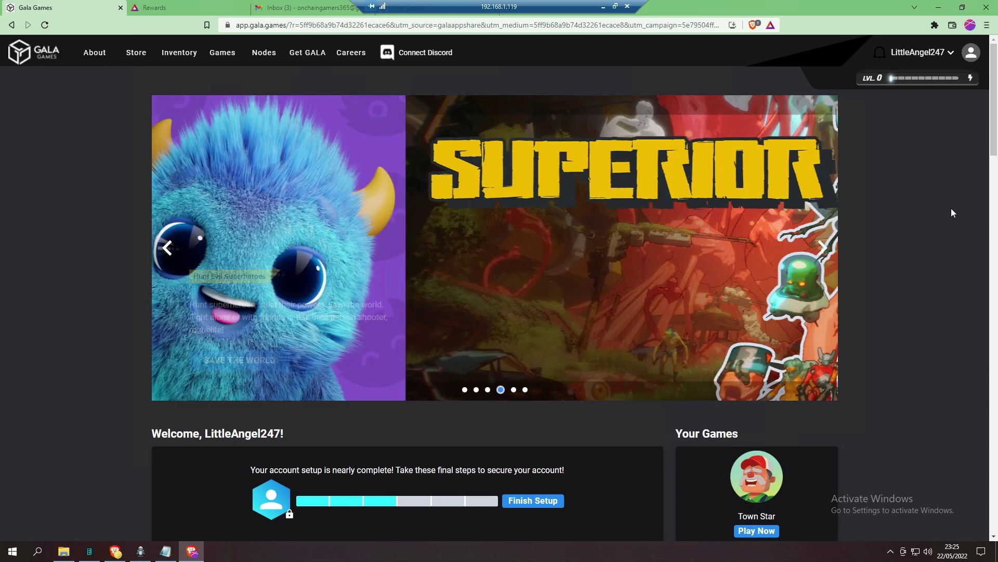
scroll(948, 207, "down", 1)
scroll(948, 211, "down", 3)
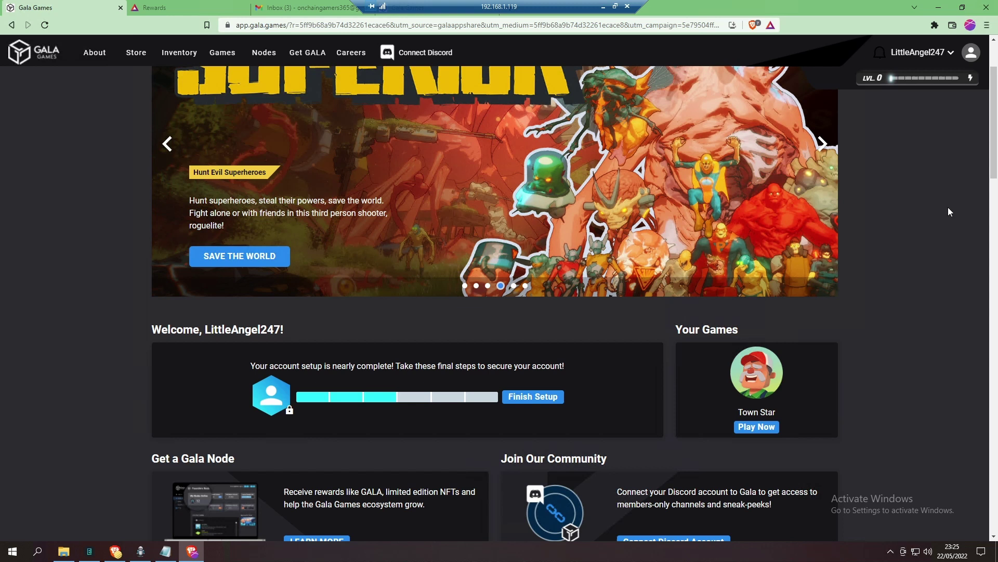
scroll(947, 207, "down", 1)
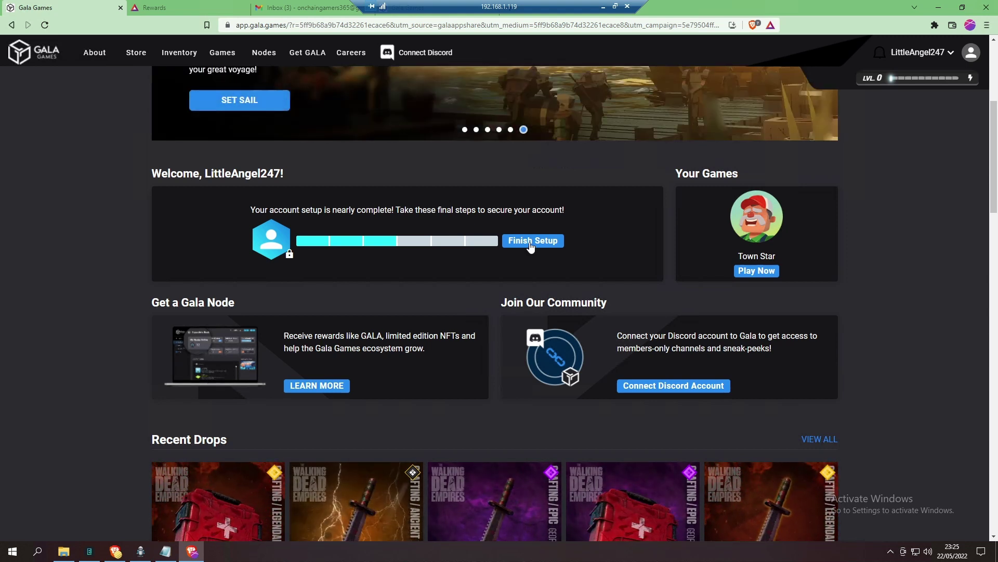
Step: Begin Finish Setup, enter a transfer code meeting all six requirements, and start confirming it
left_click(530, 242)
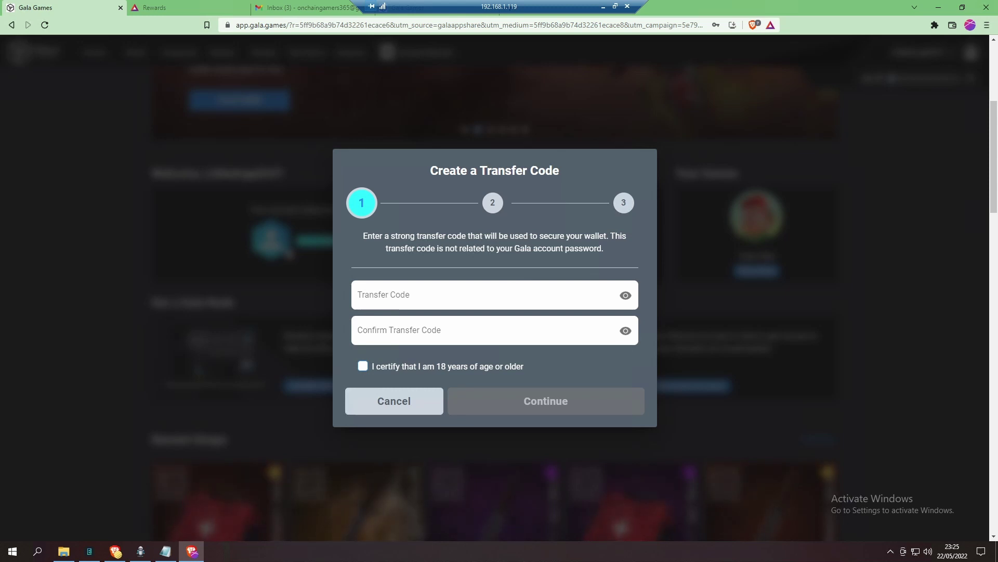
left_click(420, 298)
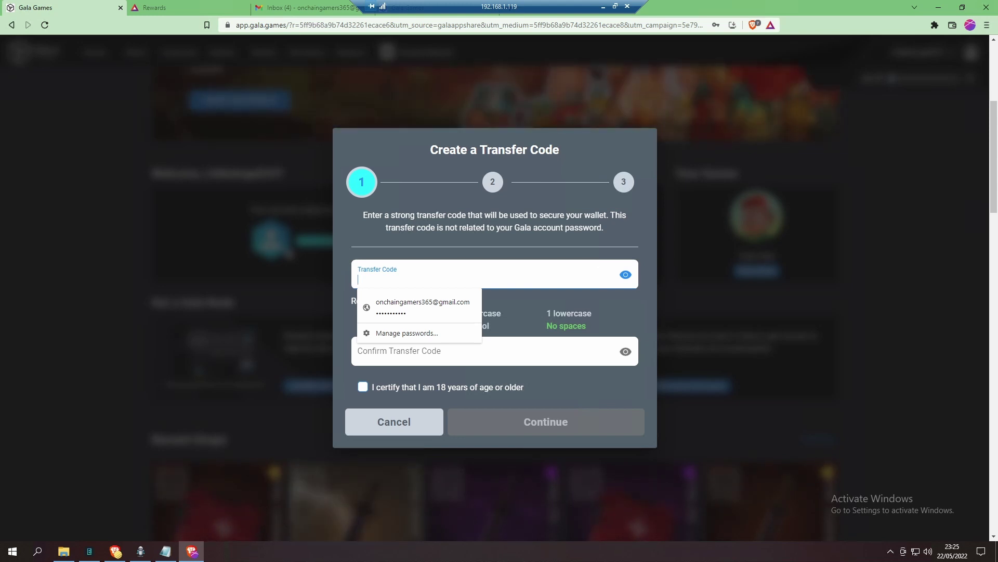
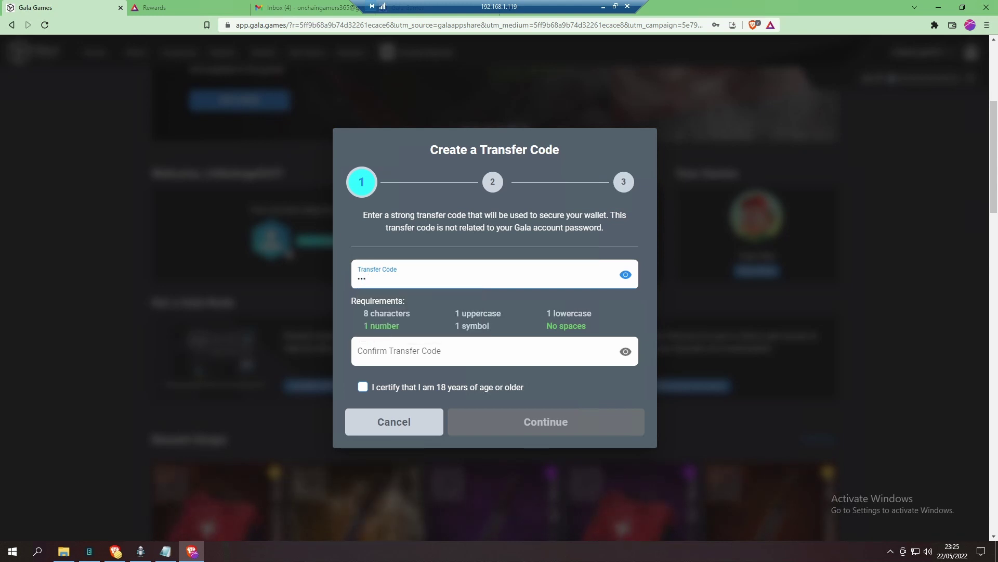
key("BackSpace")
key("BackSpace")
key("BackSpace")
key("BackSpace")
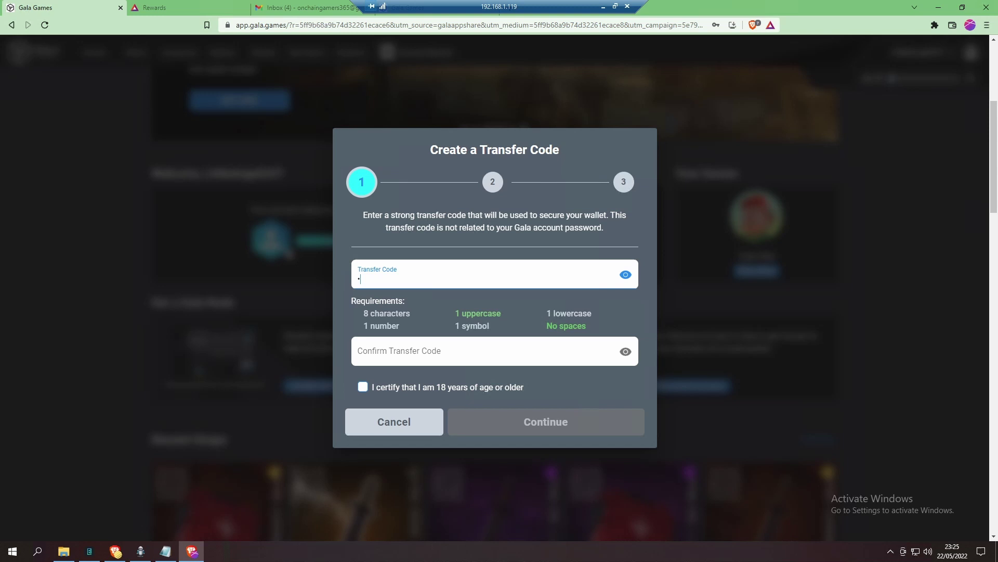
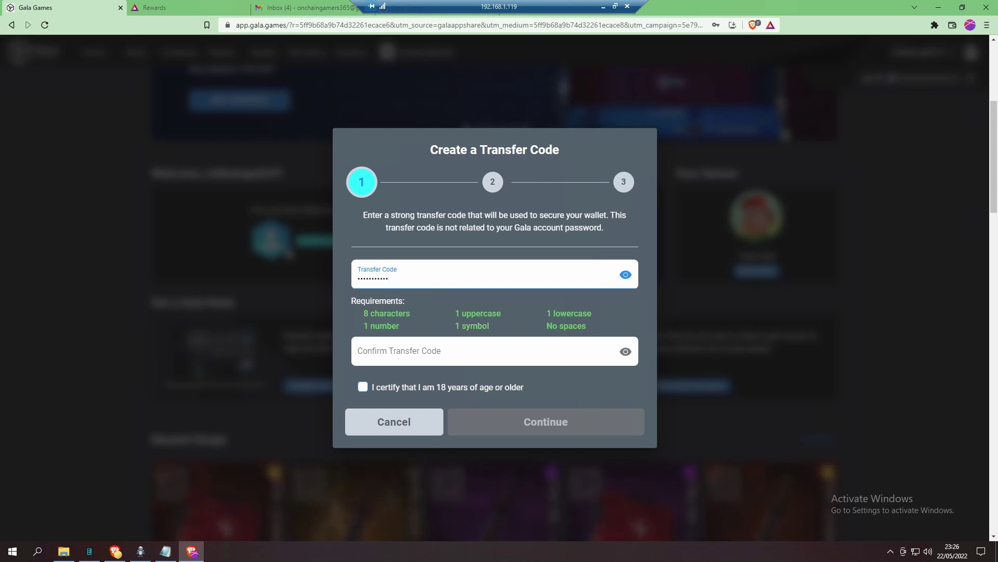
left_click(494, 351)
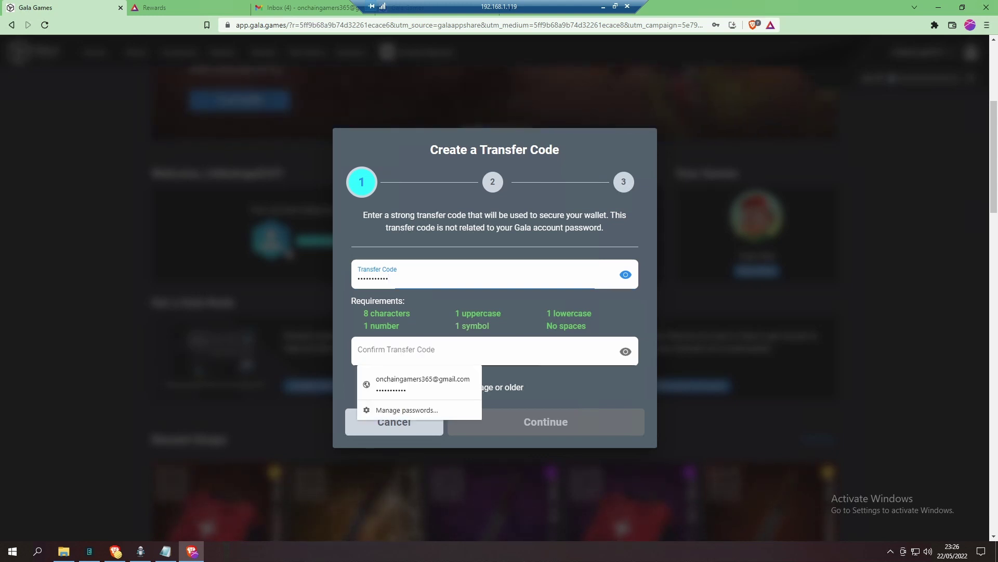
type("****")
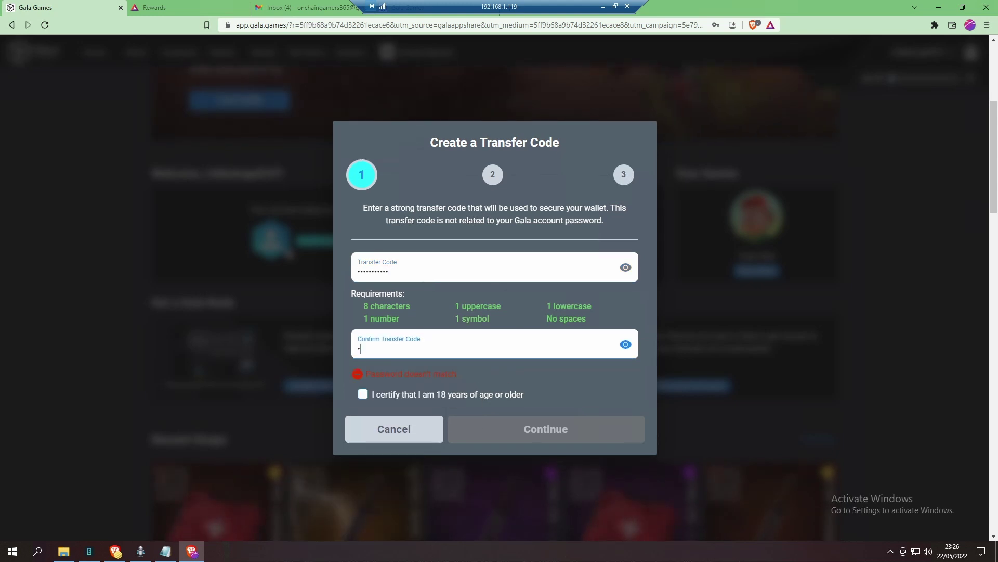
type("****")
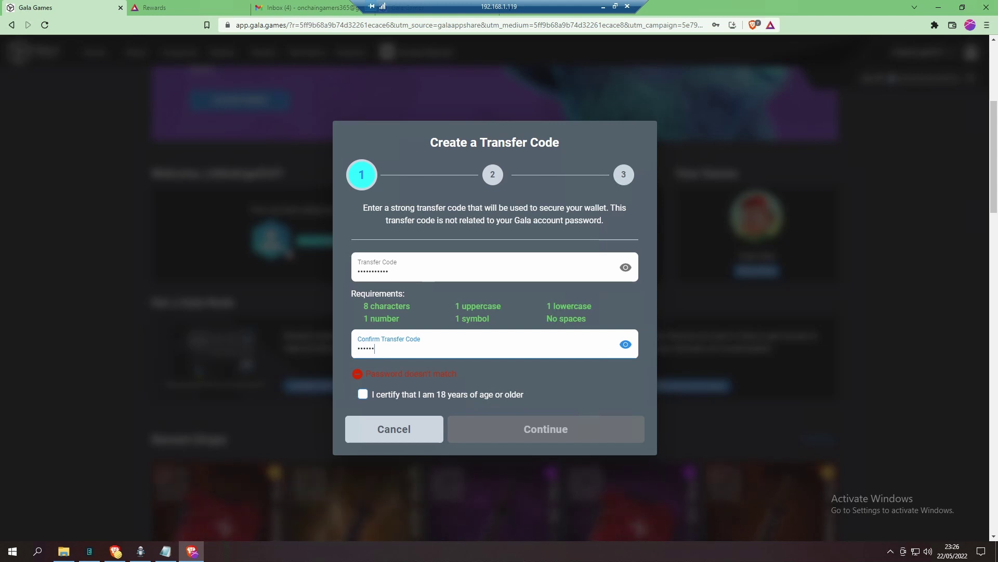
type("*")
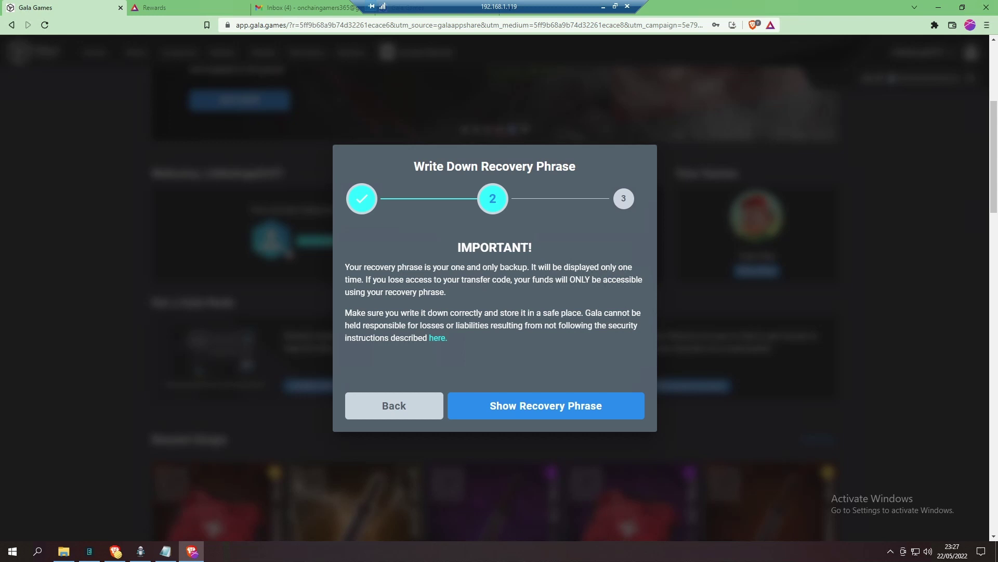
Step: Read the recovery-phrase warning, reveal the phrase, acknowledge saving it, and continue to confirmation
left_click_drag(346, 268, 427, 279)
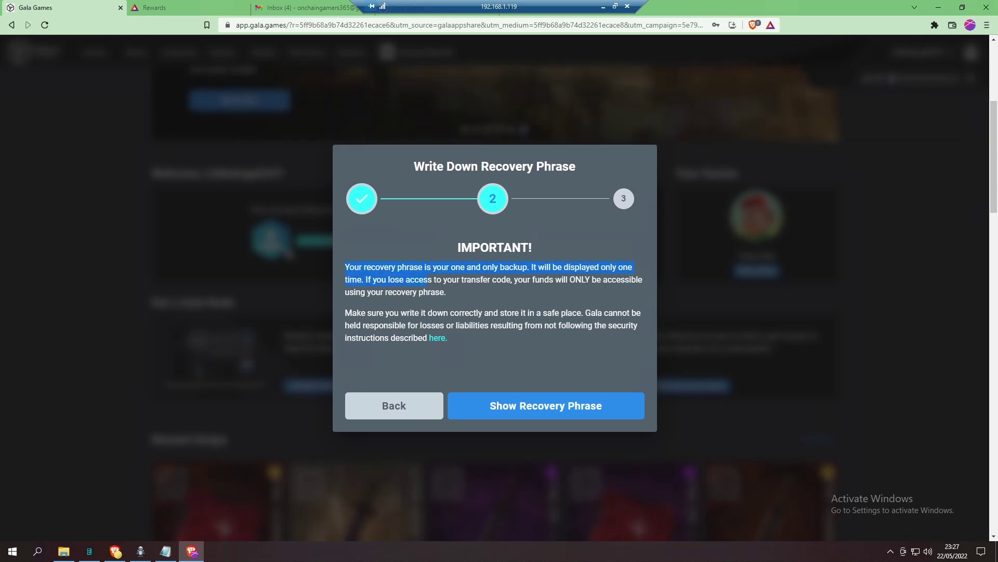
left_click_drag(528, 268, 529, 268)
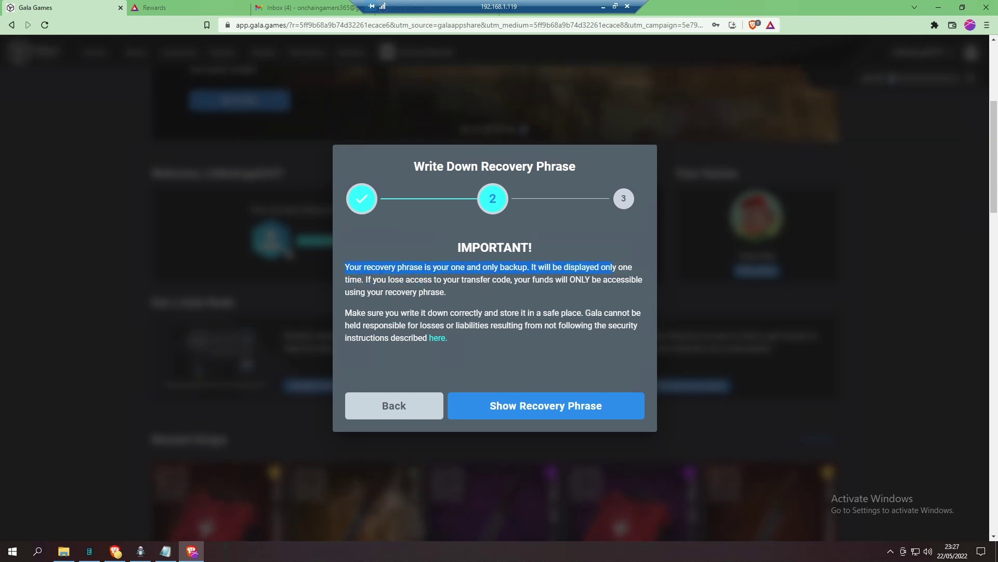
left_click_drag(635, 269, 641, 293)
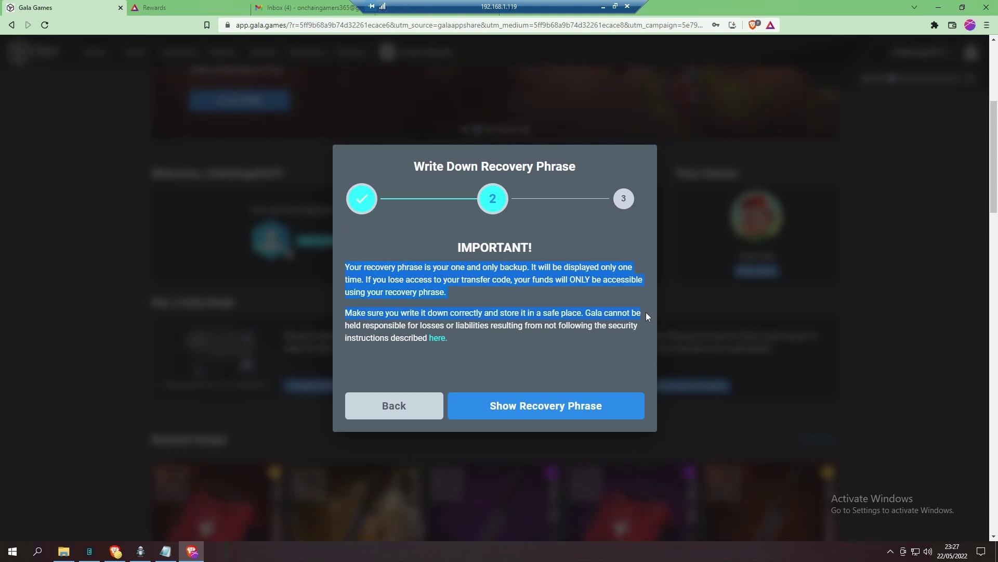
left_click_drag(646, 316, 645, 336)
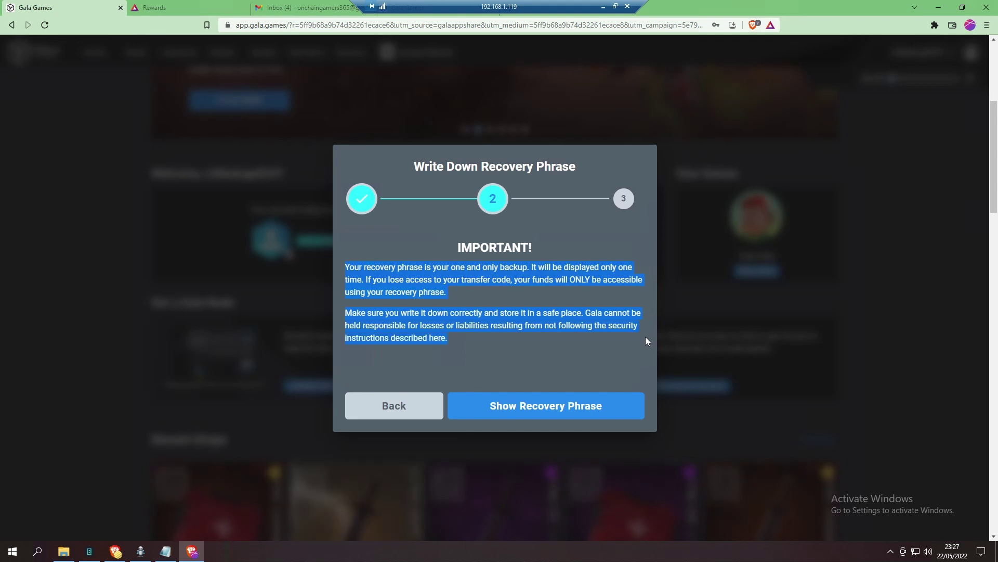
left_click(546, 407)
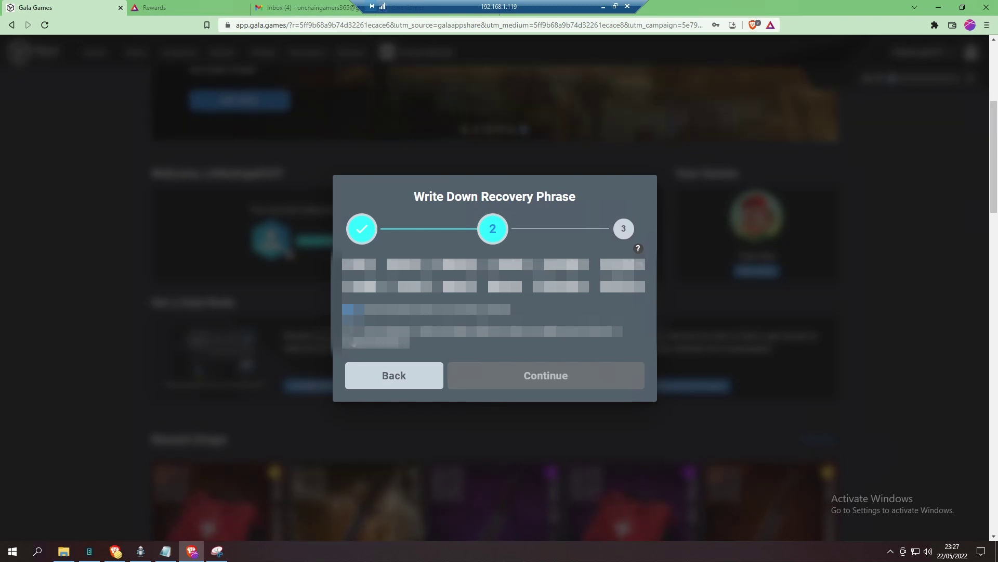
left_click(352, 342)
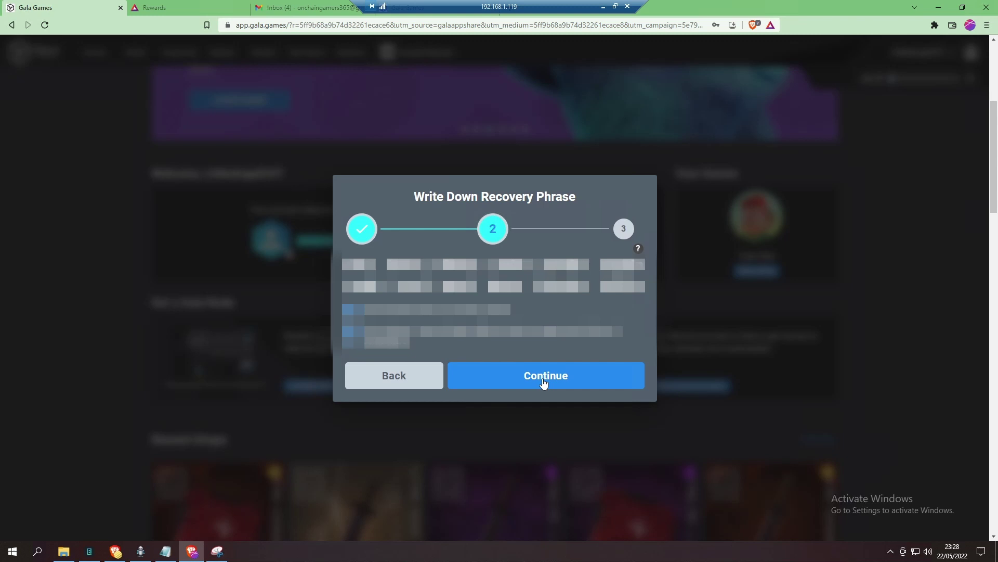
left_click(543, 381)
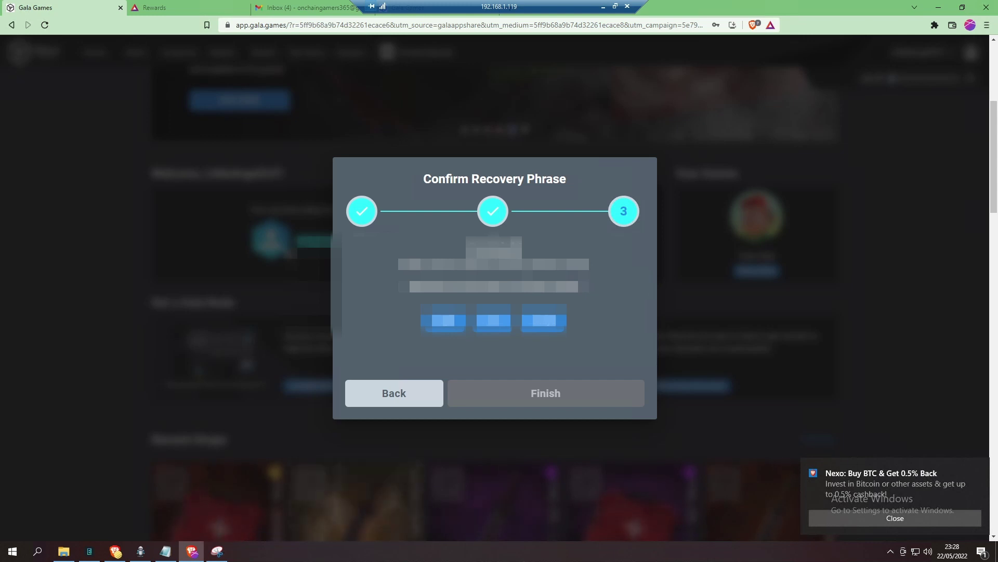
Step: Pick the requested recovery word, decline Brave's password update, and finish setup at 0 GALA[ETH]
left_click_drag(432, 271, 426, 298)
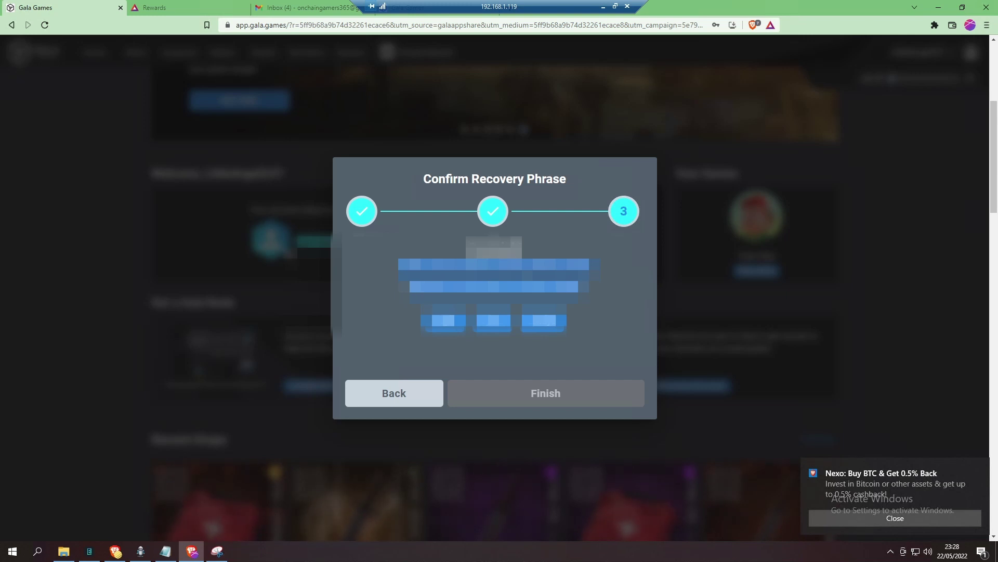
left_click(538, 390)
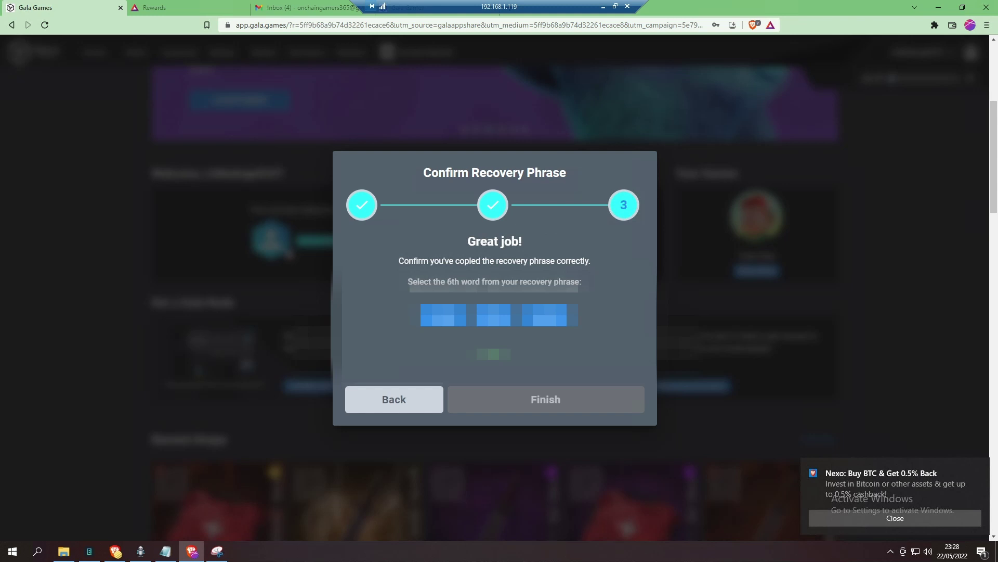
left_click(508, 316)
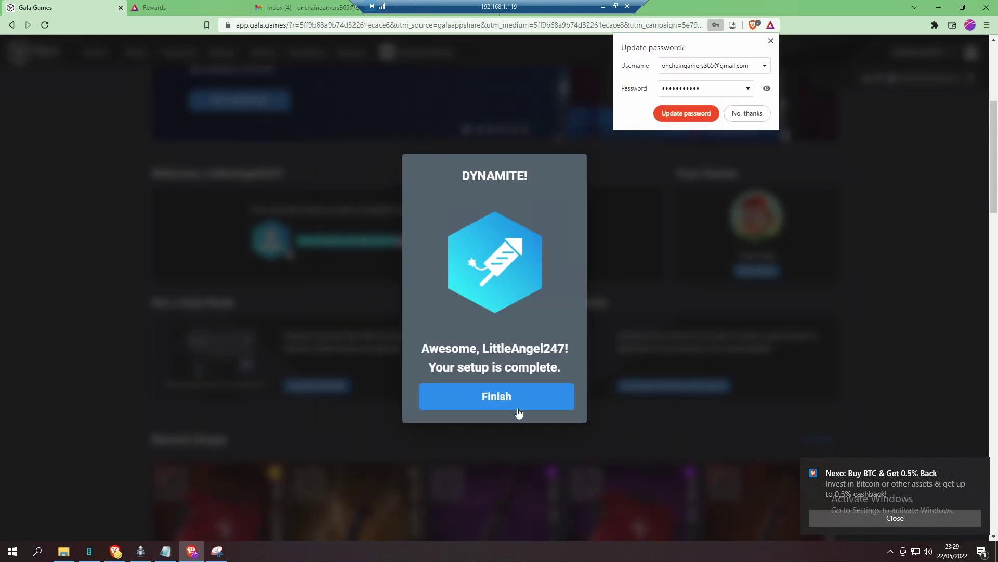
left_click(686, 113)
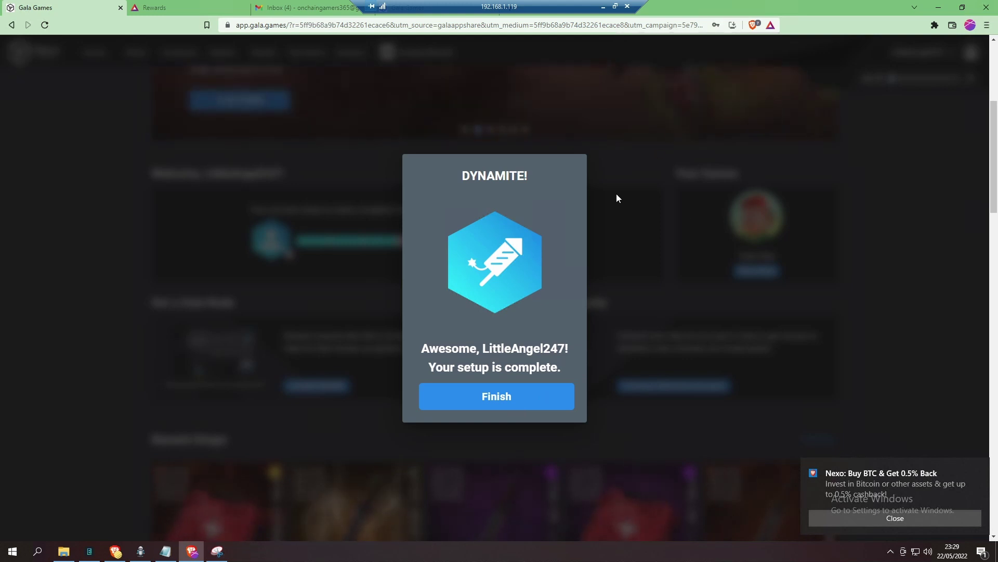
left_click(494, 401)
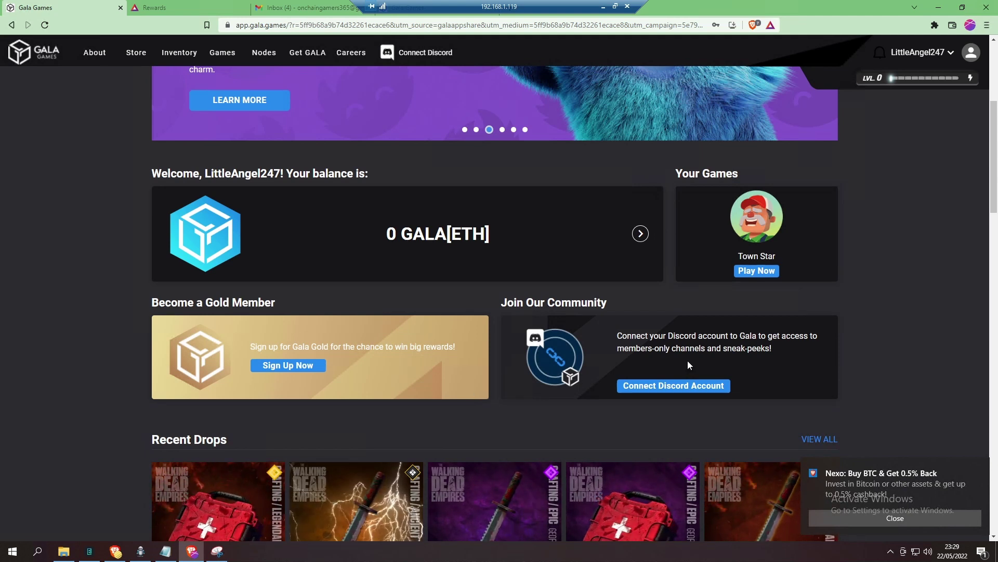
Step: Scroll the dashboard, select the Gold Member invitation text, and open the Gala Gold sign-up page
scroll(715, 350, "up", 5)
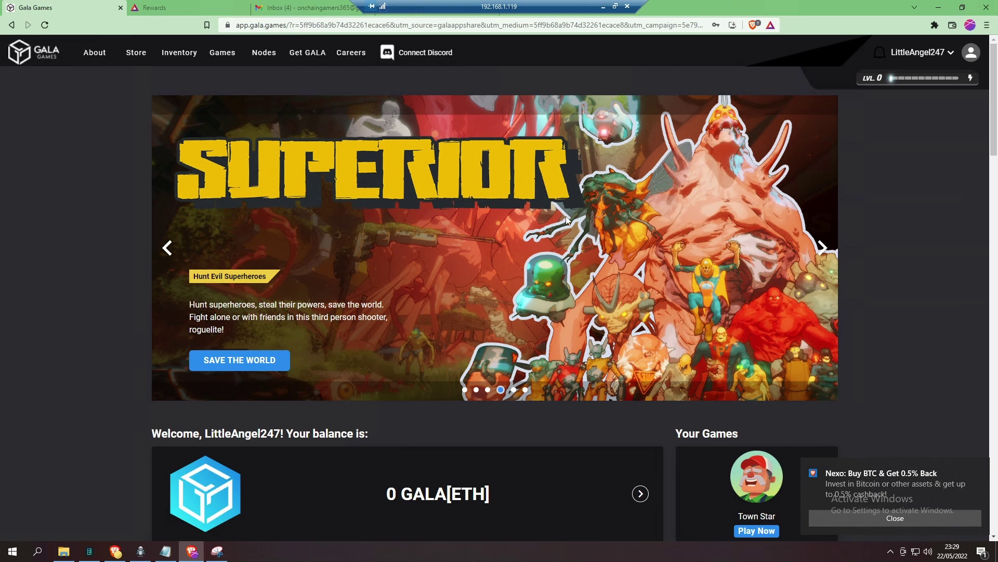
scroll(541, 211, "down", 3)
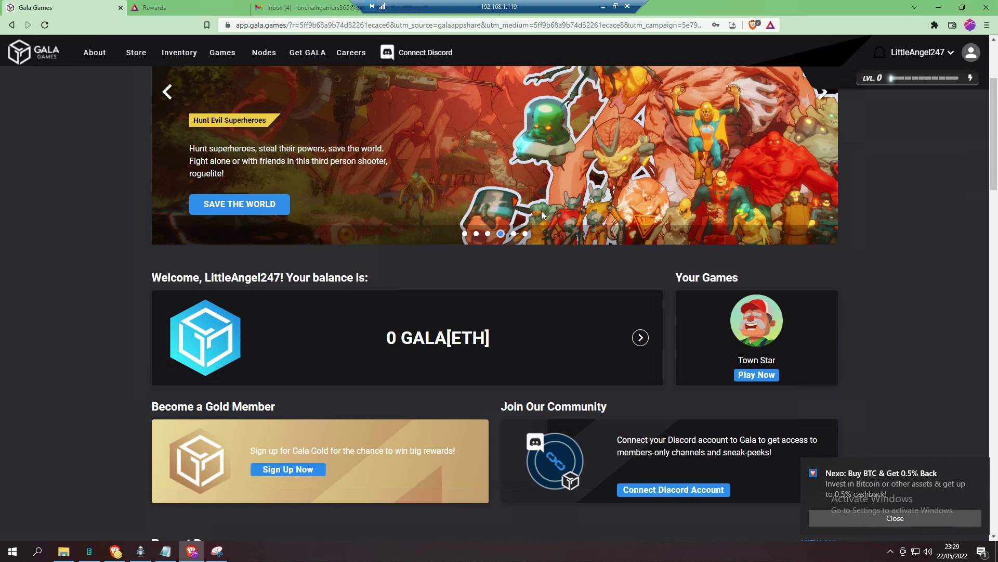
scroll(541, 211, "down", 6)
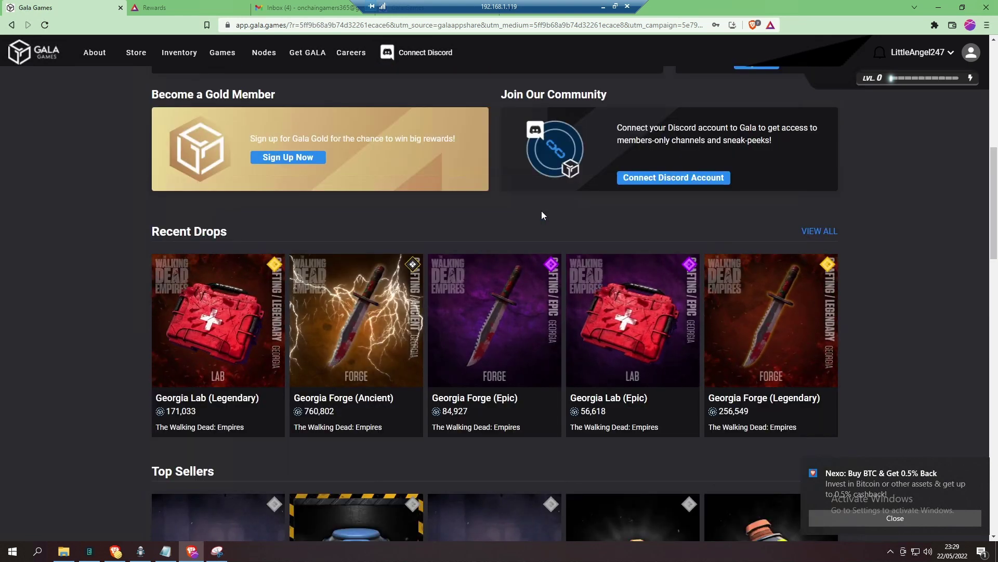
scroll(542, 211, "up", 9)
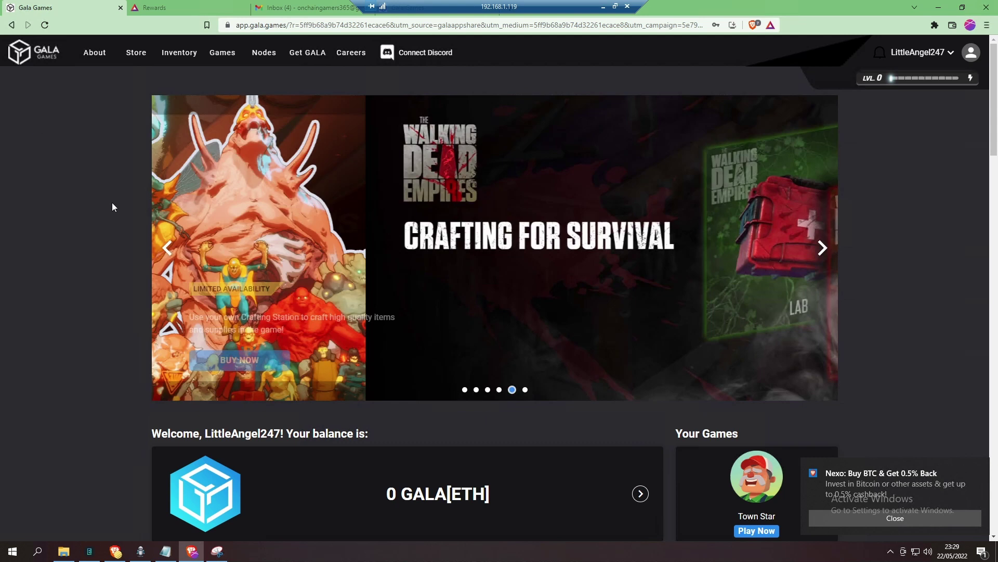
scroll(113, 207, "down", 4)
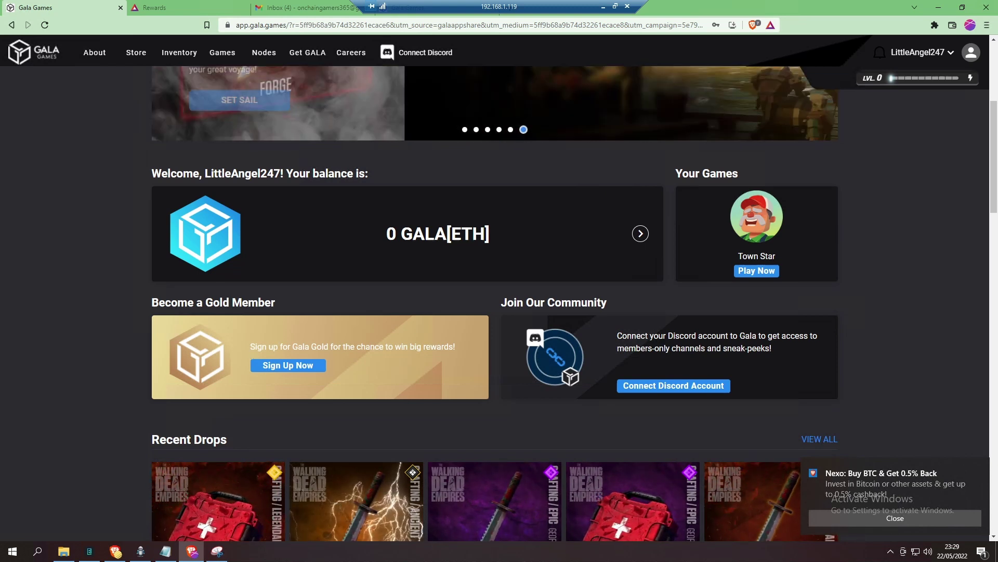
left_click_drag(251, 347, 458, 346)
left_click(473, 346)
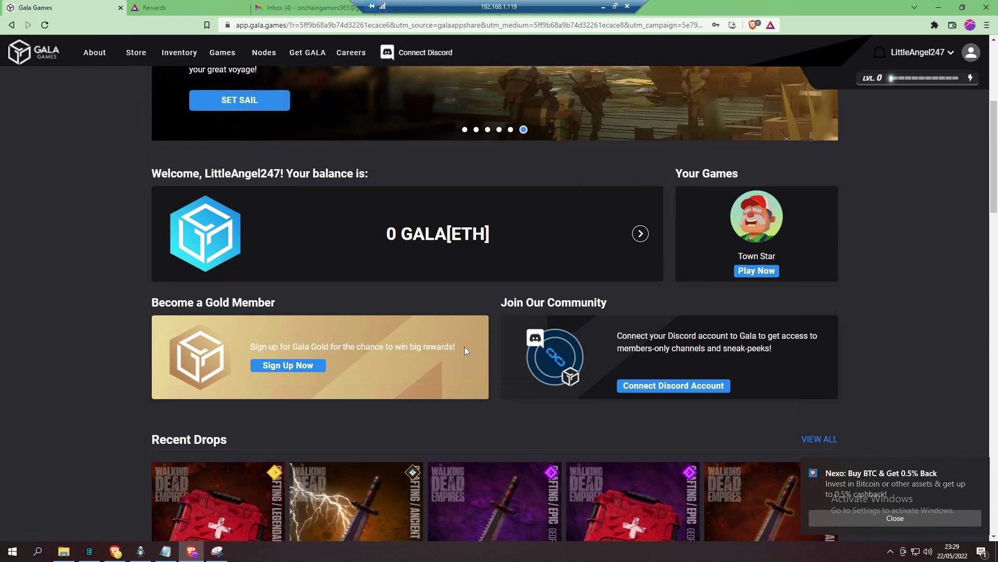
triple_click(464, 347)
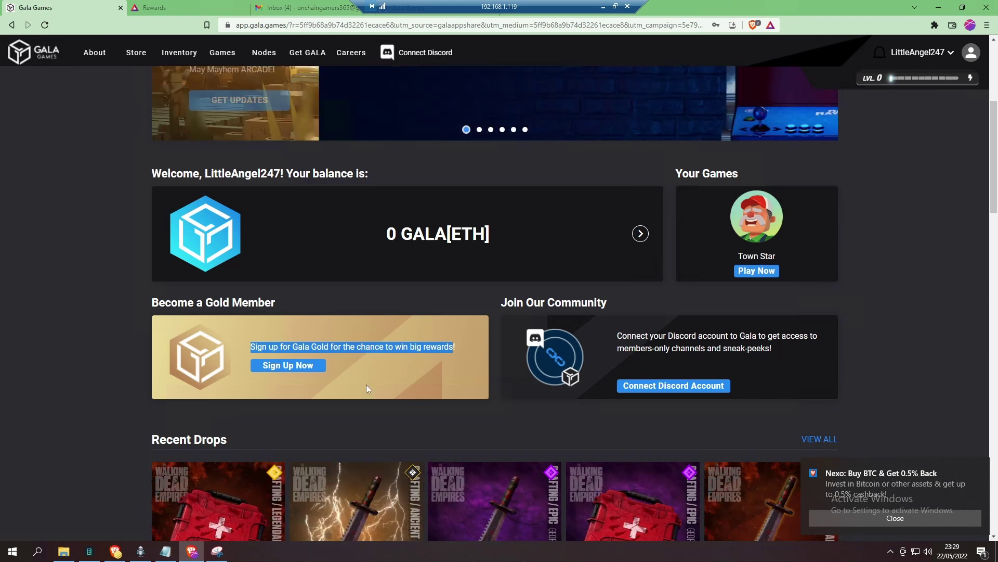
left_click(288, 365)
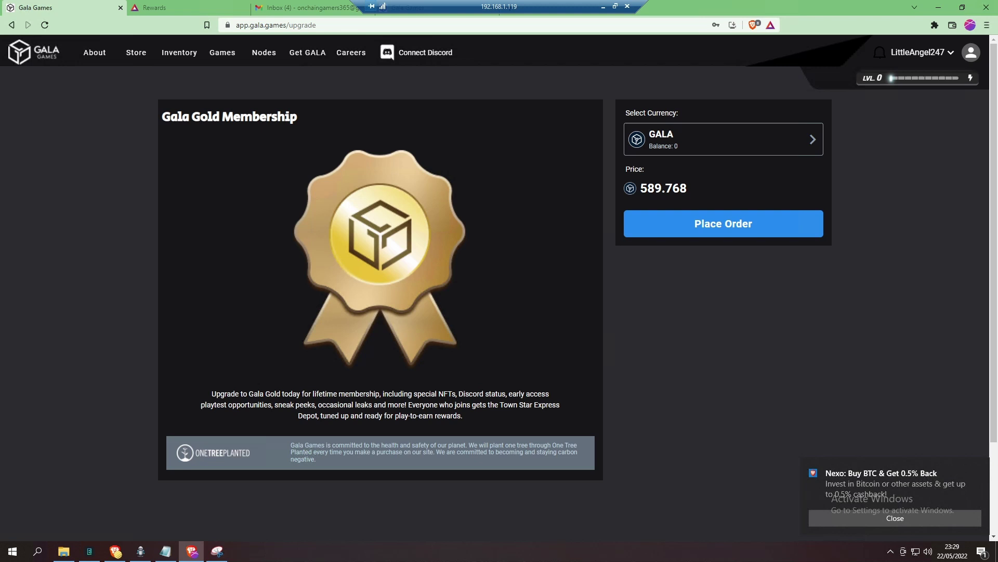
Step: Read the lifetime membership description and highlight the 589.768 GALA price
left_click_drag(210, 394, 565, 417)
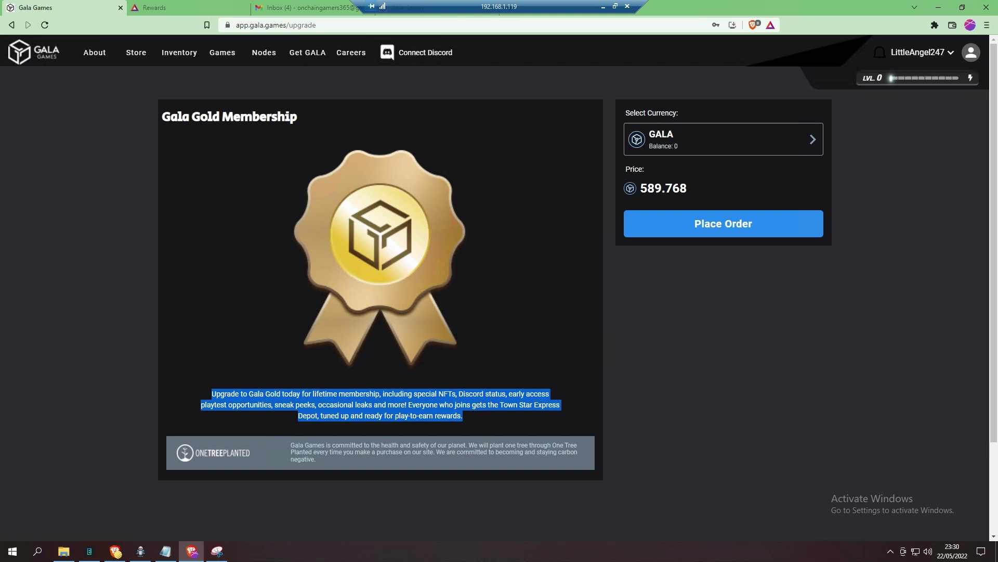
left_click_drag(640, 188, 687, 194)
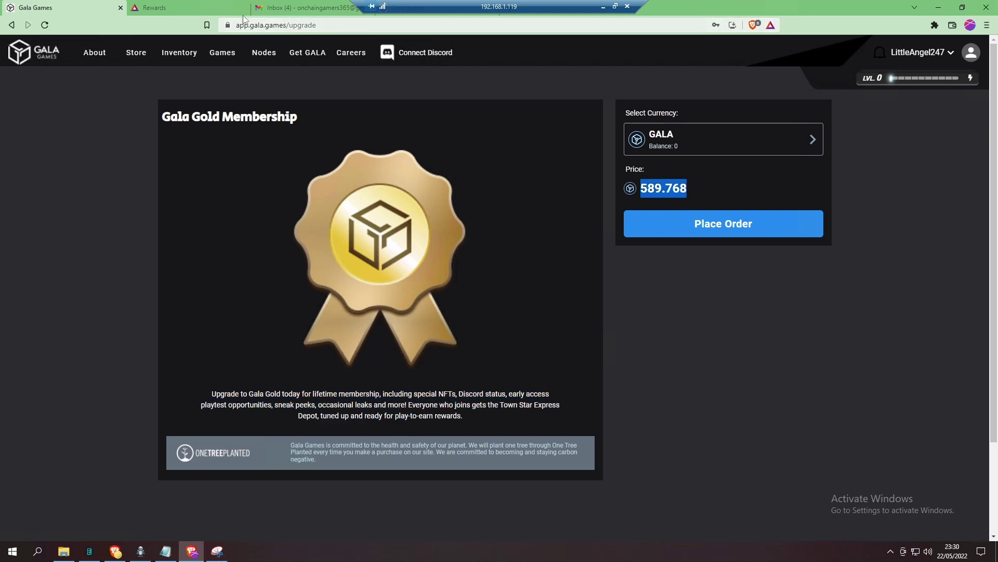
Step: In the Brave Rewards tab, go to Google
left_click(204, 3)
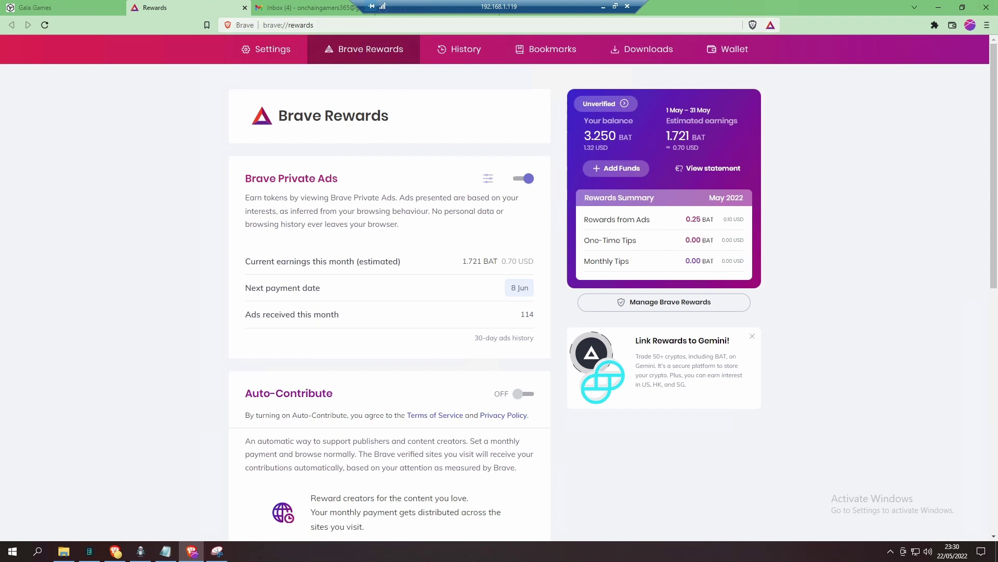
key("ctrl+l")
type("google.co.uk")
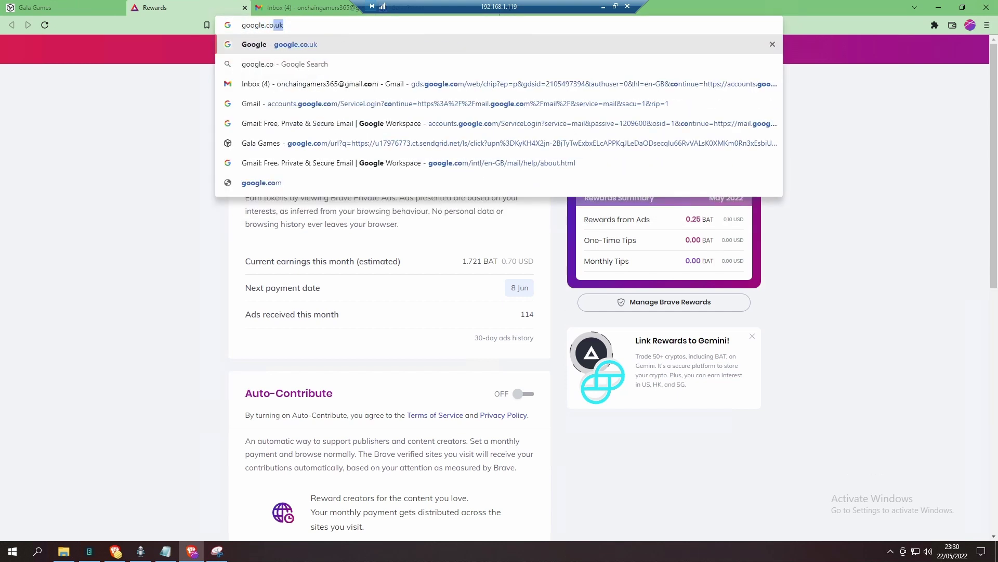
key("Return")
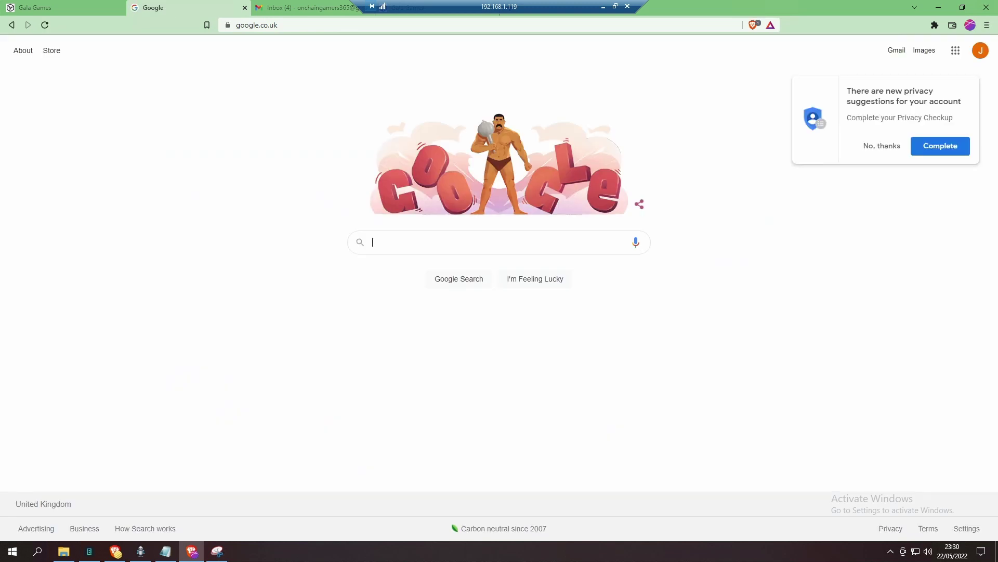
Step: Search for 'gala coingecko' and open the CoinGecko Gala price page
type("gas")
key("BackSpace")
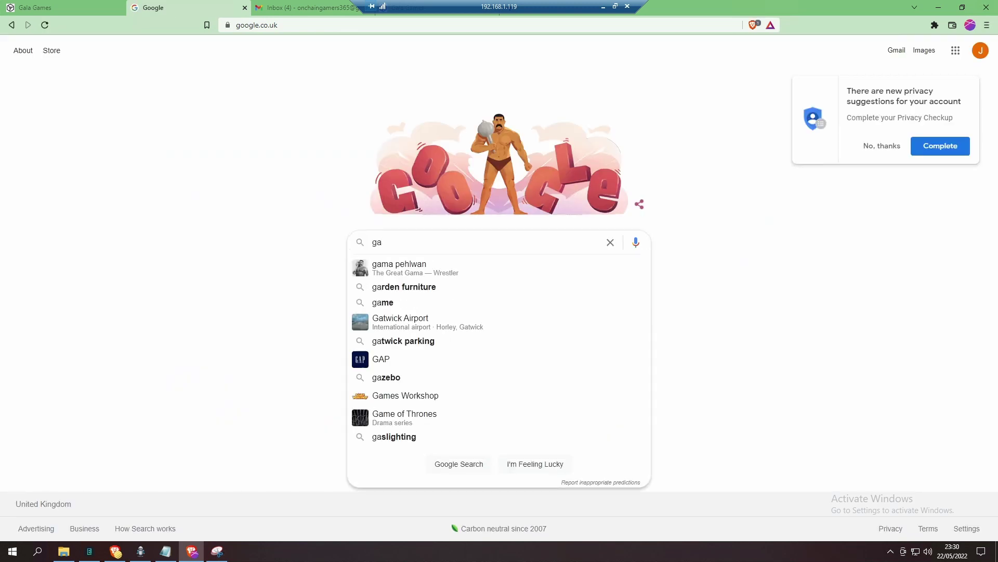
type("la coin")
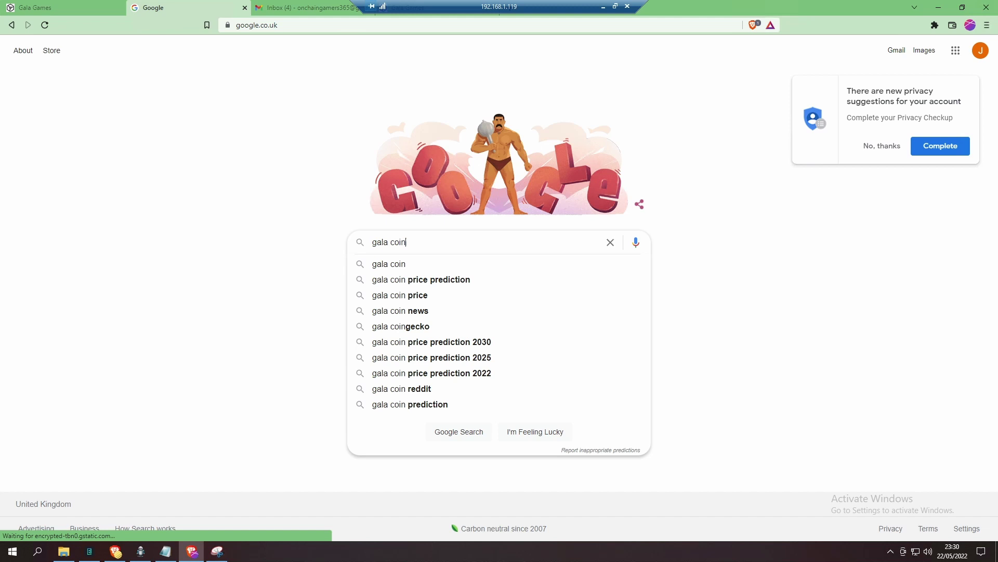
key("Down")
key("Down")
key("Down")
key("Down")
key("Down")
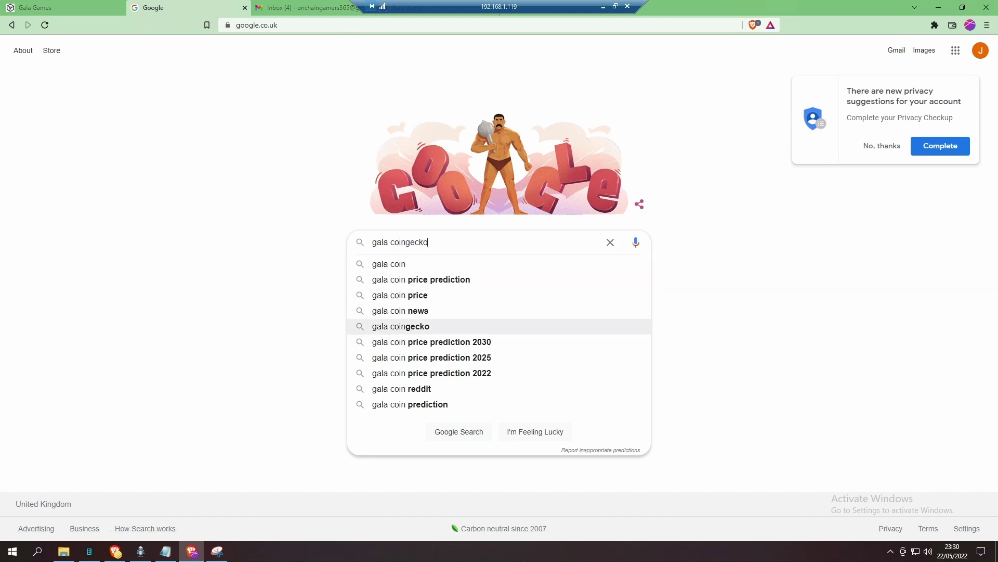
key("Return")
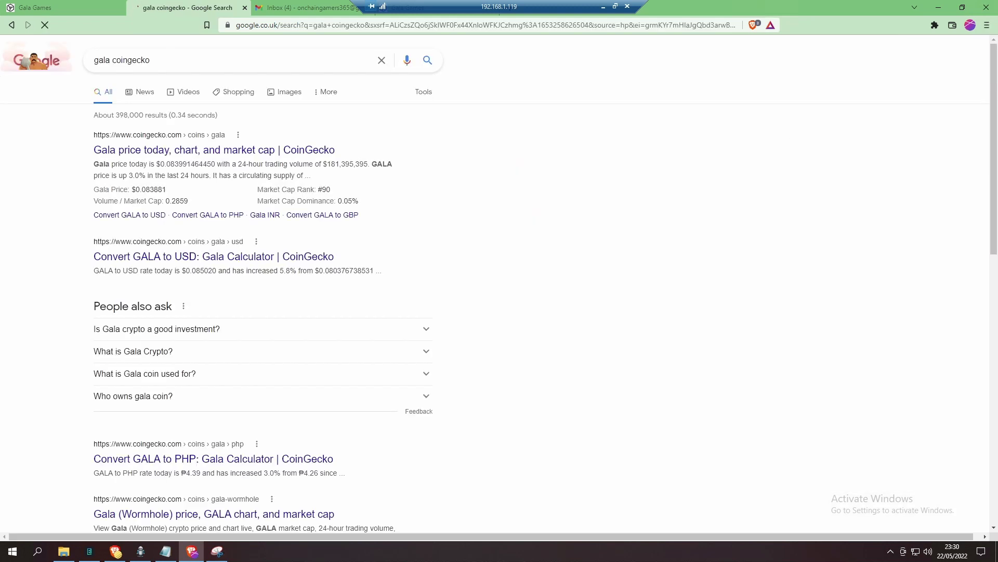
left_click(121, 155)
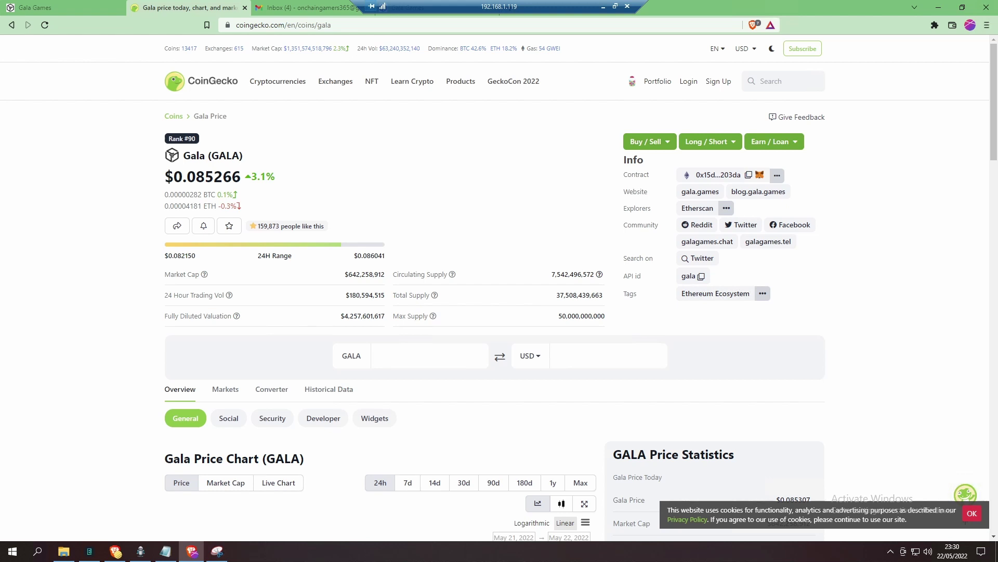
Step: Select the Gala price digits 0.085266 on CoinGecko, then bring up Windows search
left_click_drag(165, 177, 241, 177)
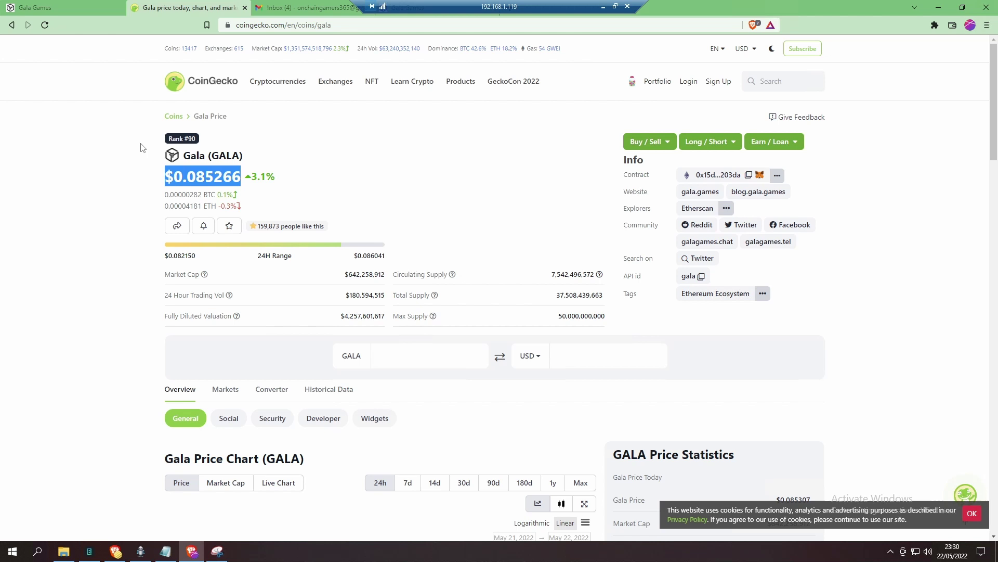
left_click(174, 177)
left_click_drag(173, 177, 241, 177)
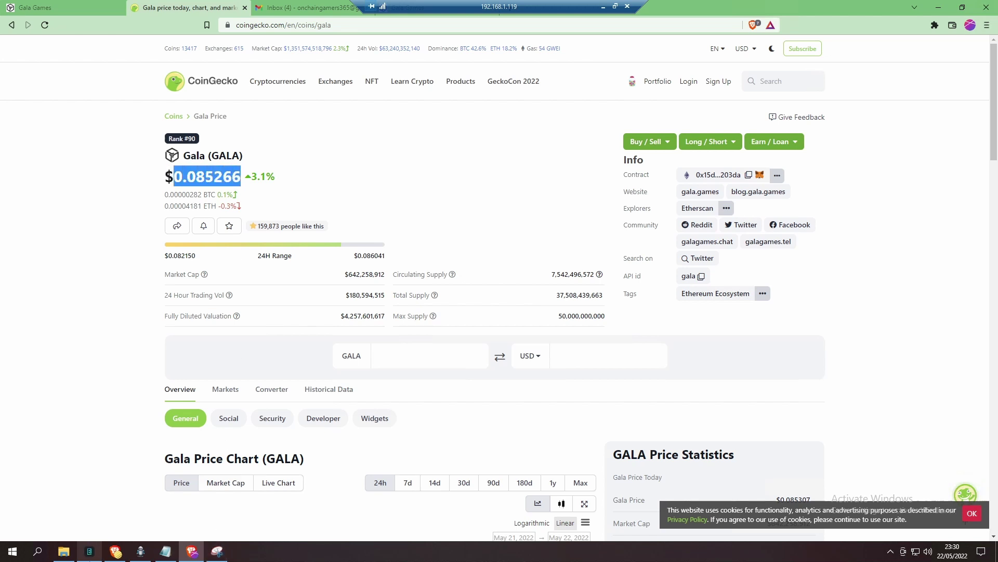
left_click(37, 552)
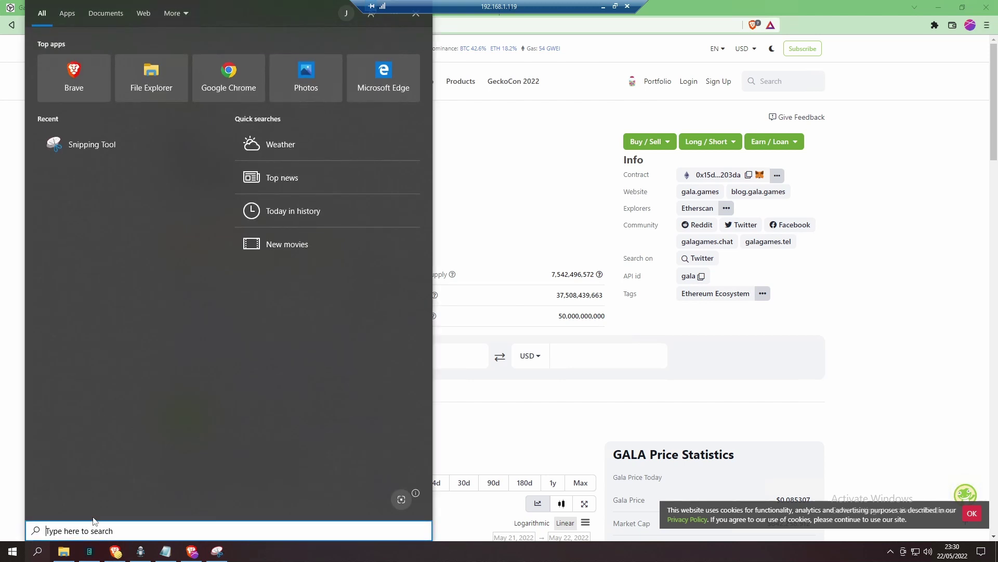
Step: Launch Calculator and paste CoinGecko's Gala price 0.085266 into it
type("calc")
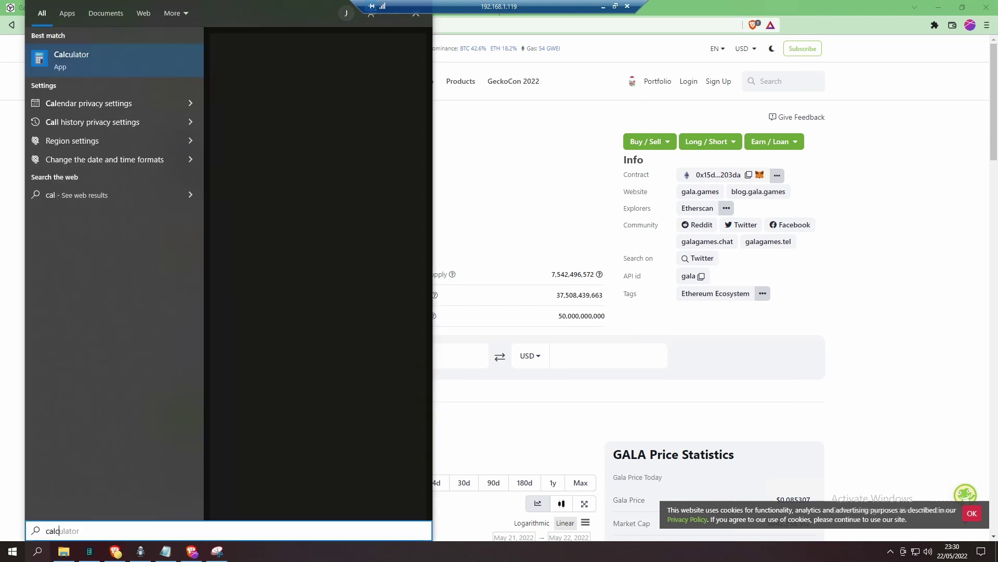
left_click(82, 72)
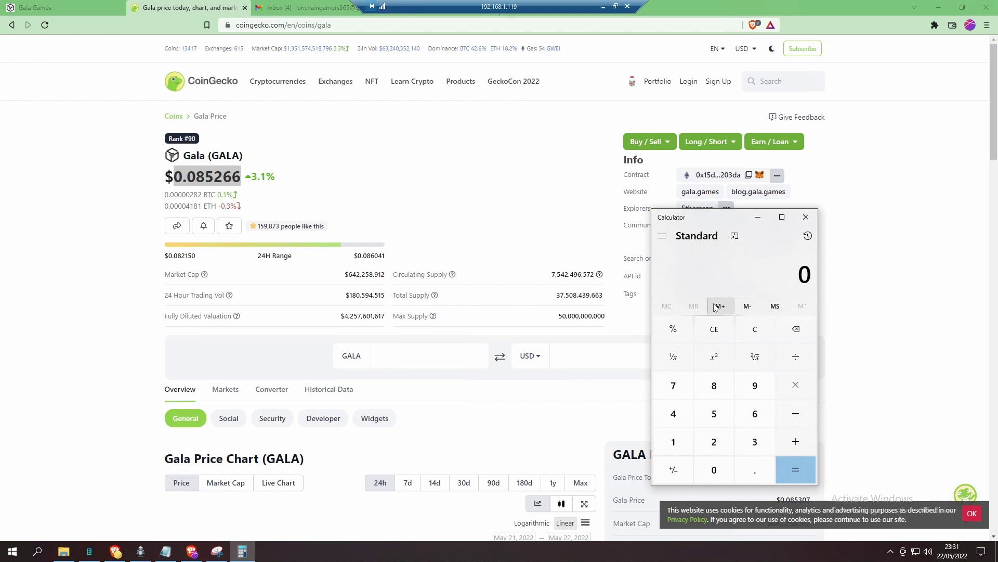
left_click(759, 290)
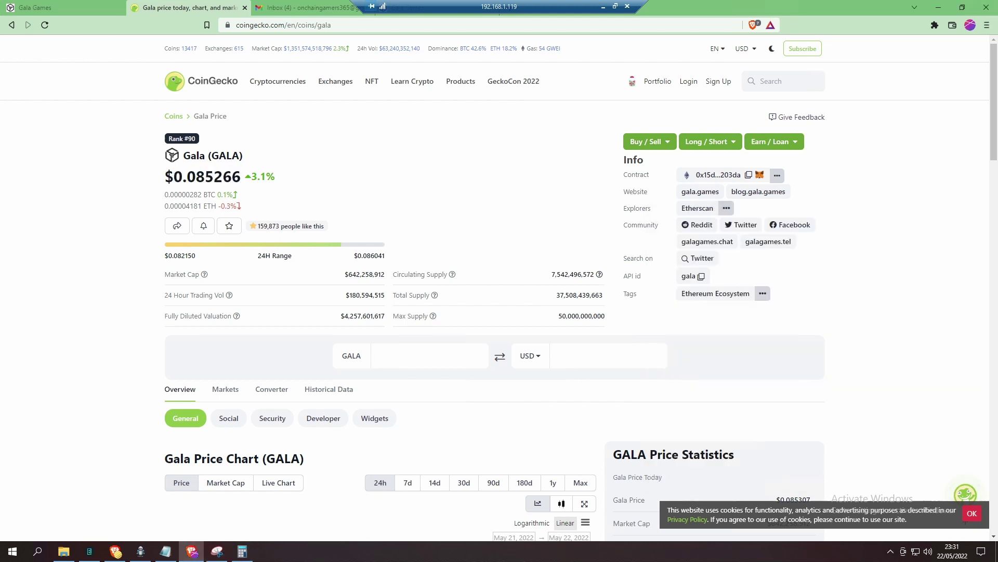
left_click_drag(174, 177, 241, 177)
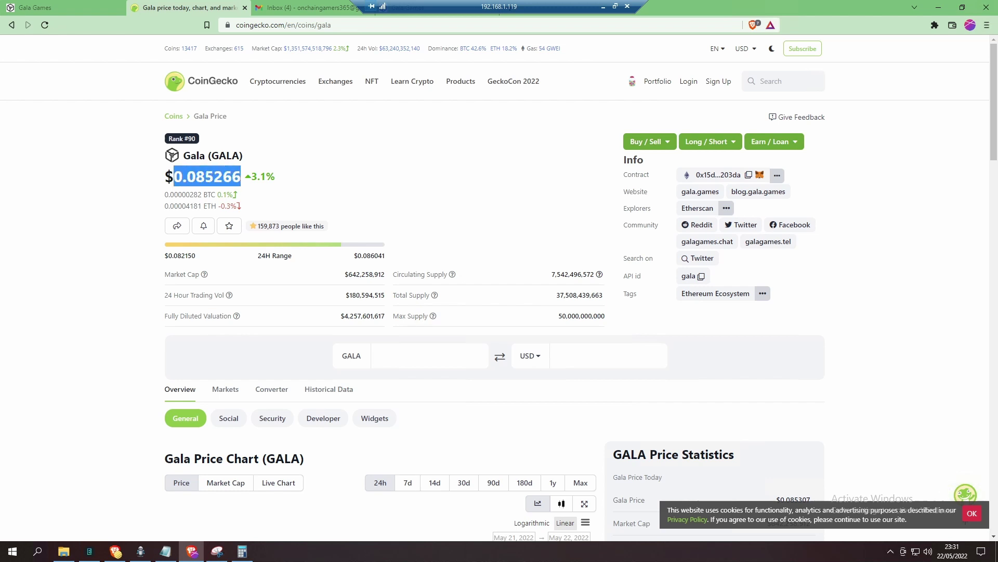
right_click(233, 177)
left_click(249, 183)
left_click(242, 551)
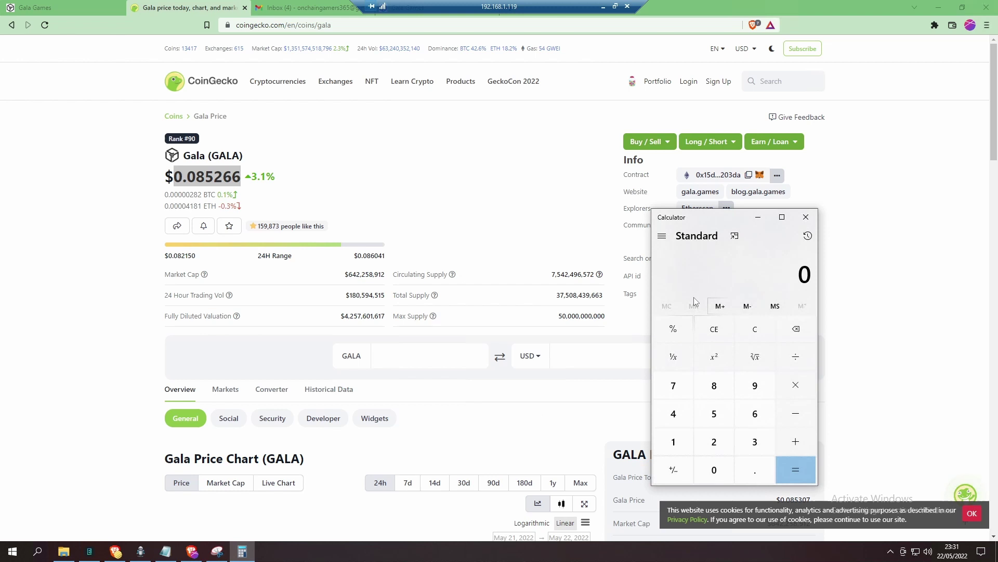
key("ctrl+v")
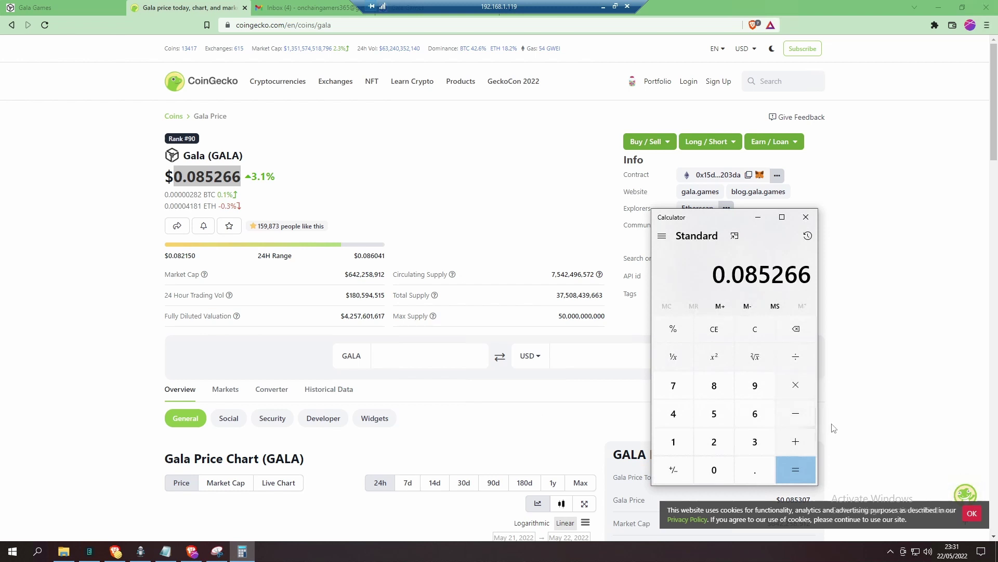
Step: Multiply by the 589.768 membership price, giving 50.287158288 USD
left_click(796, 384)
left_click(72, 7)
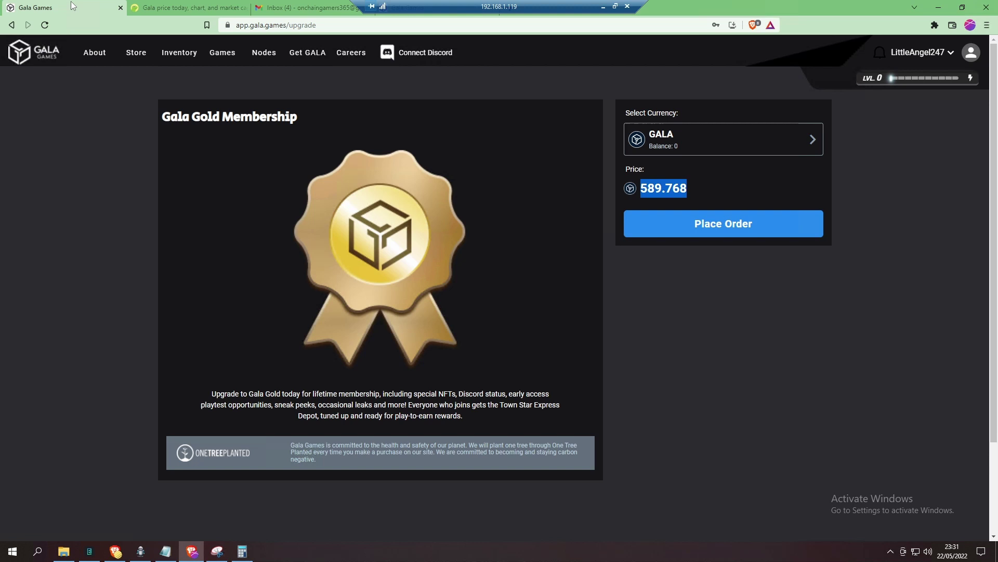
left_click(719, 188)
left_click_drag(640, 189, 679, 189)
left_click(208, 11)
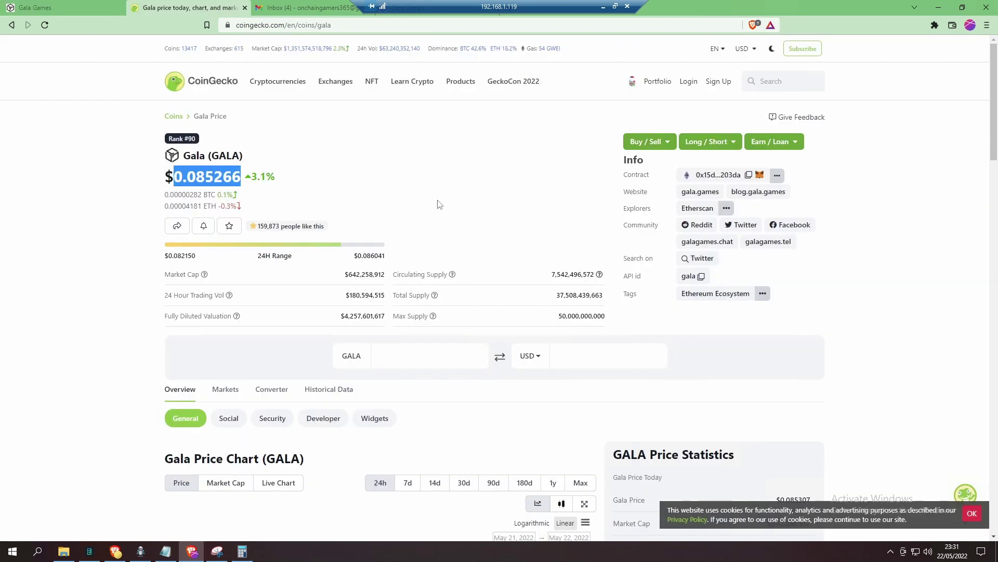
left_click(242, 551)
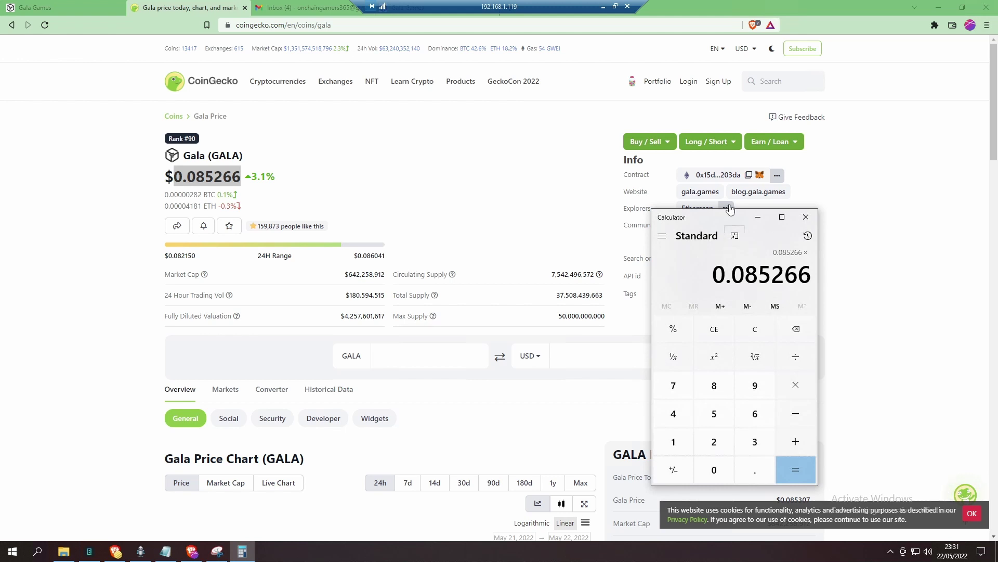
key("ctrl+v")
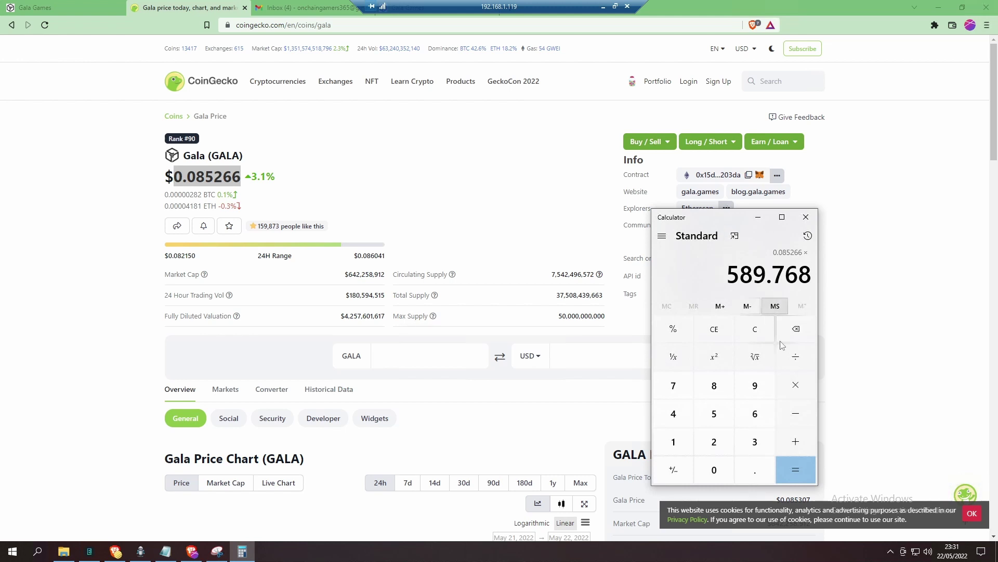
left_click(796, 469)
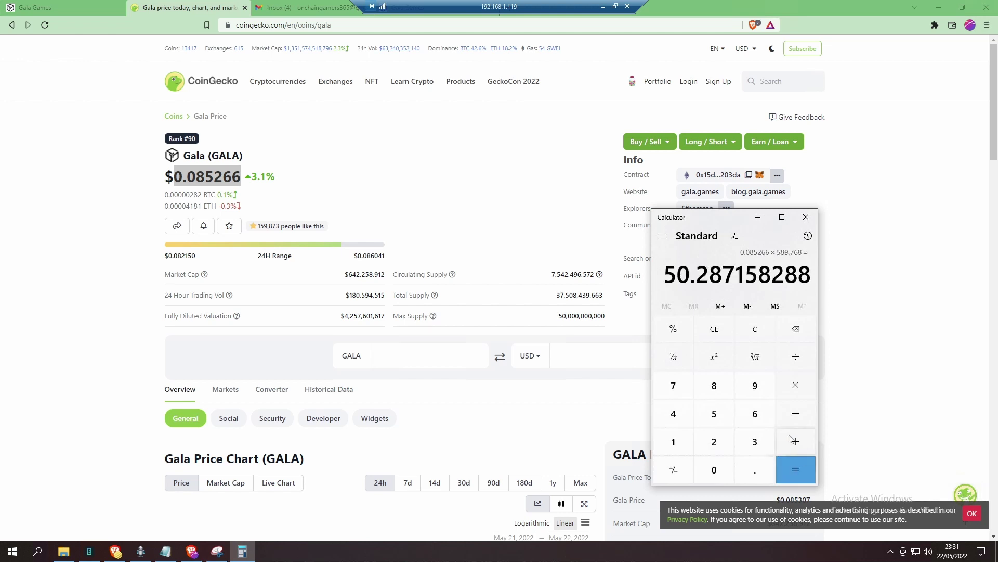
left_click_drag(677, 274, 723, 274)
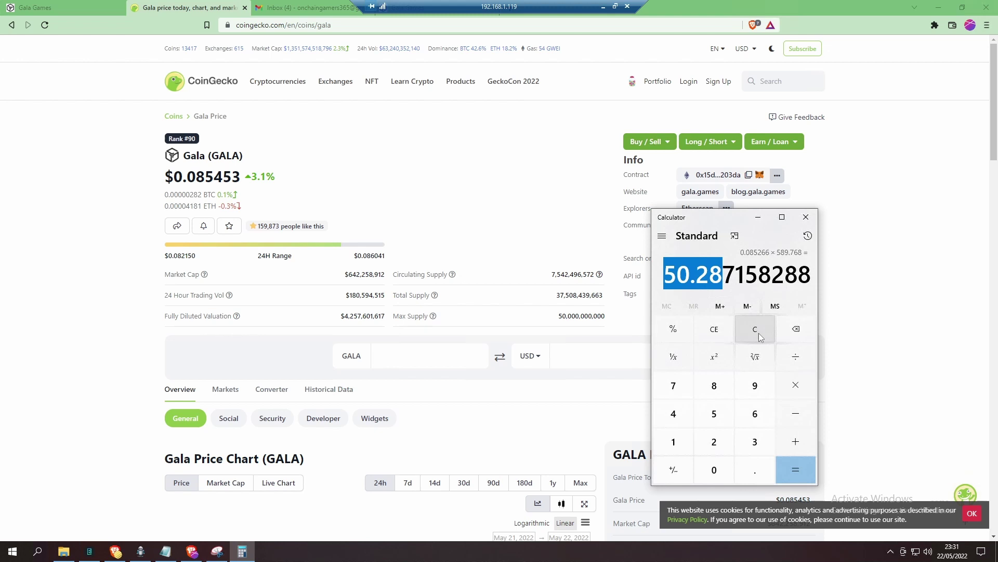
Step: Clear Calculator and switch CoinGecko's display currency to British Pound Sterling
left_click(759, 333)
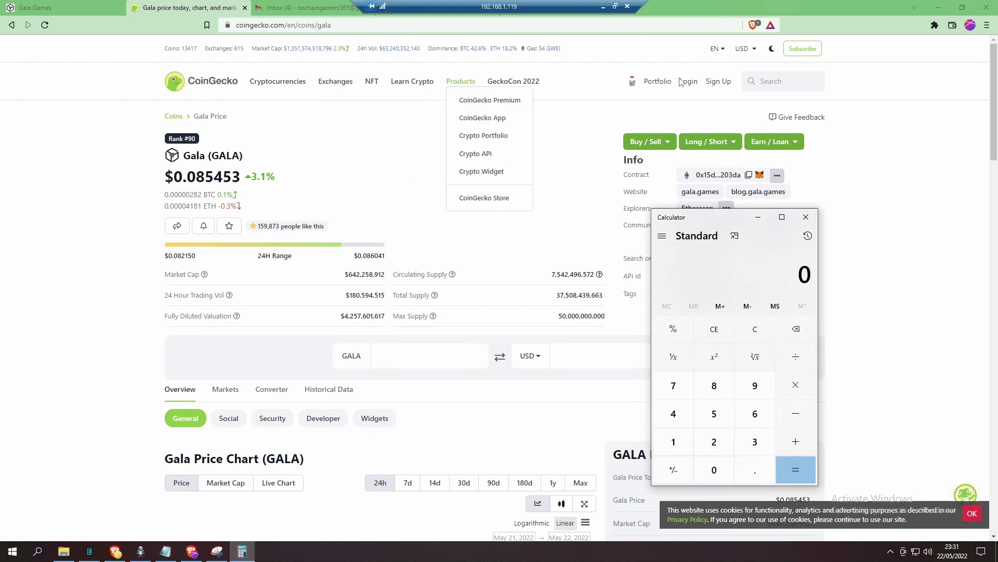
left_click(746, 52)
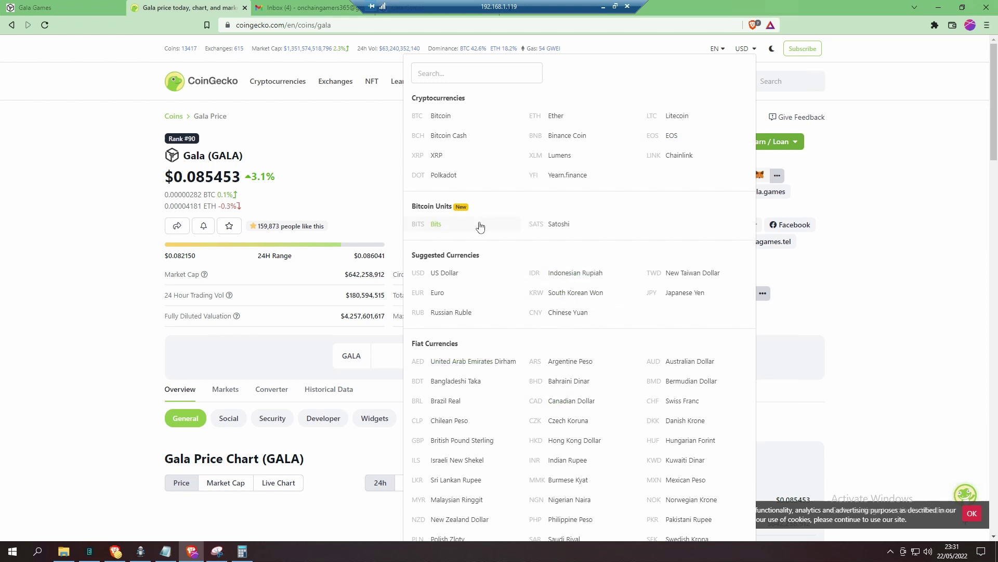
left_click(447, 441)
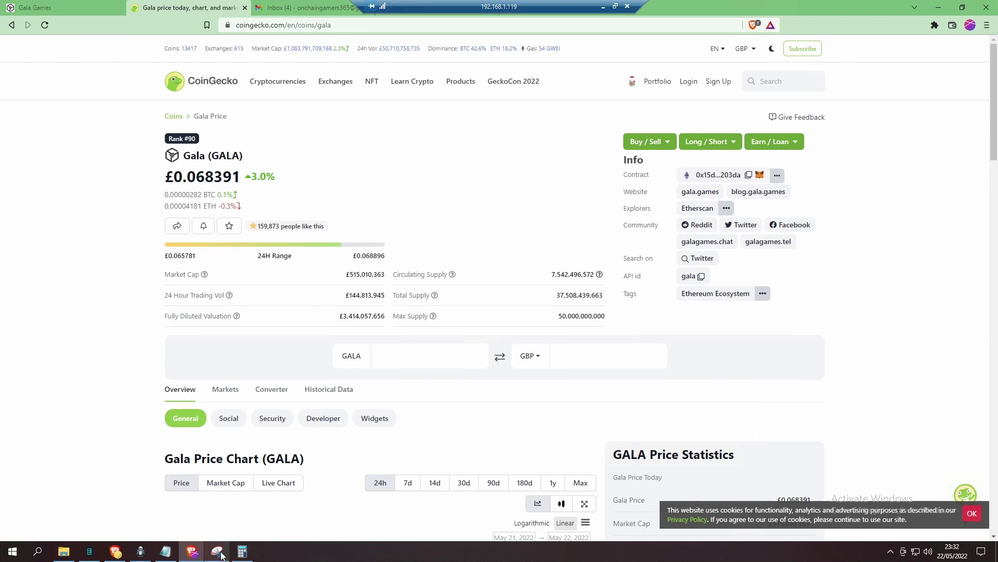
Step: Multiply 589.768 by the GBP price 0.068391, giving 40.334823288 pounds
left_click(242, 551)
left_click(796, 385)
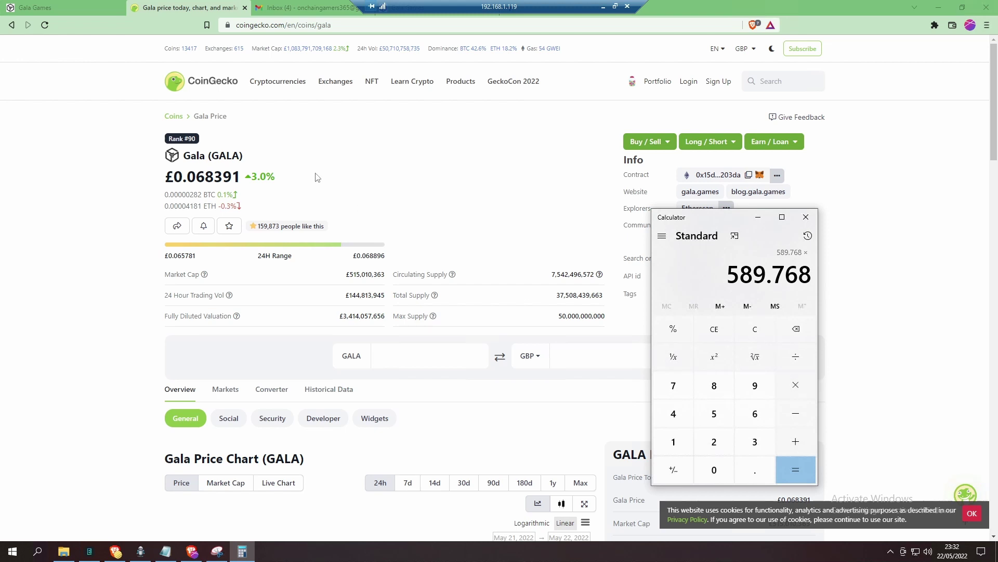
left_click_drag(174, 177, 241, 177)
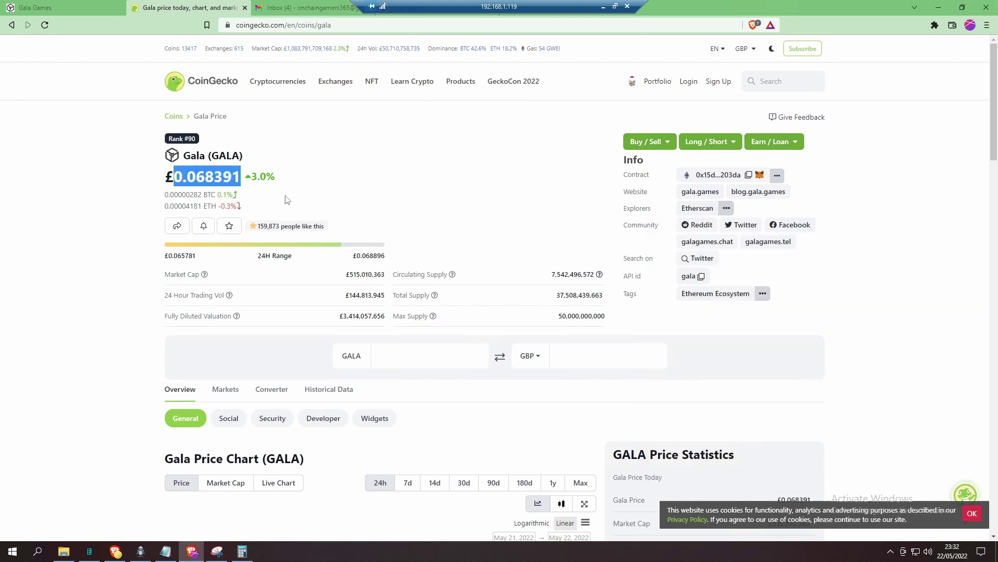
left_click(242, 551)
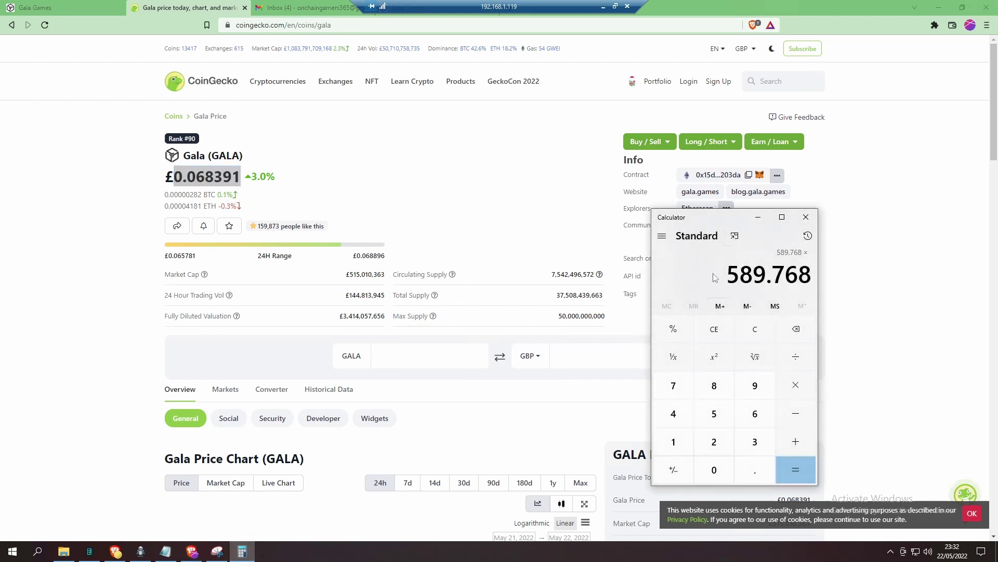
key("ctrl+v")
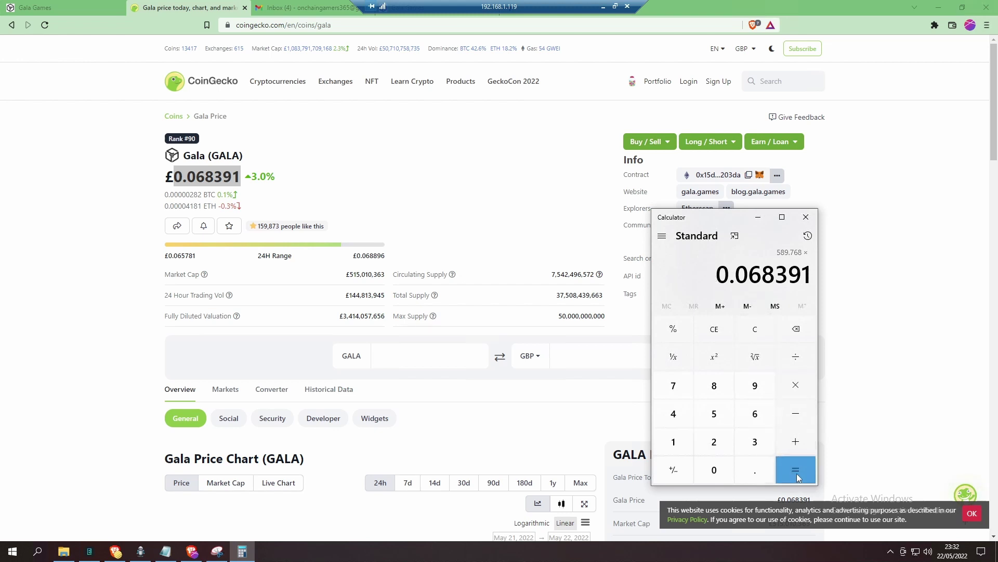
left_click(798, 477)
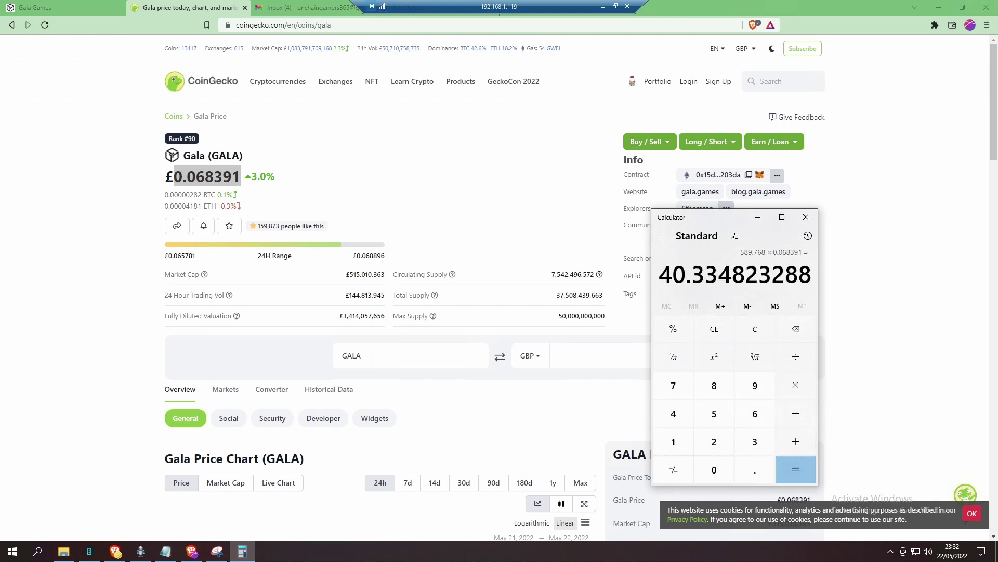
left_click_drag(659, 274, 719, 274)
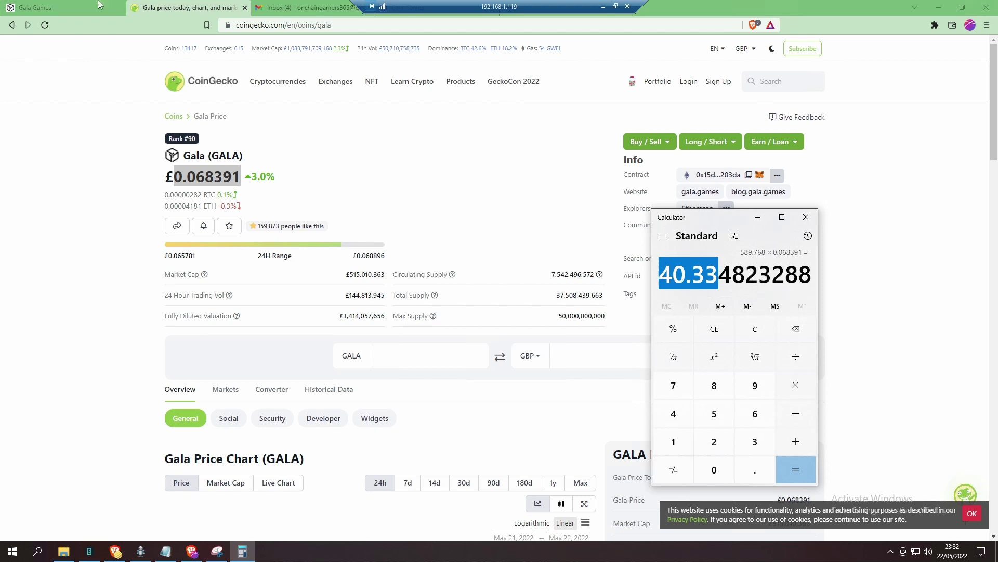
left_click(69, 7)
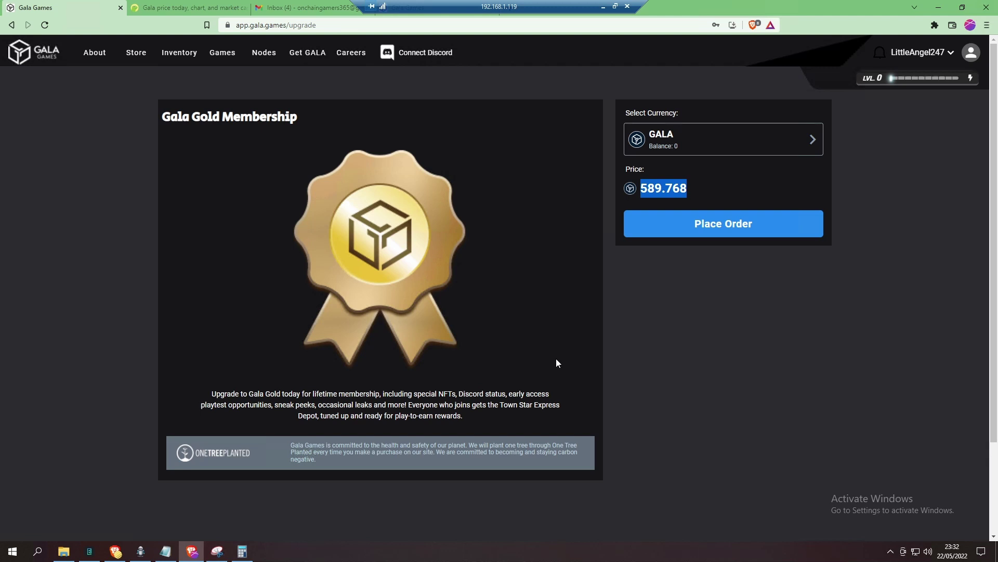
Step: Check the Gold Membership payment currencies, keeping GALA as the payment currency
left_click(812, 140)
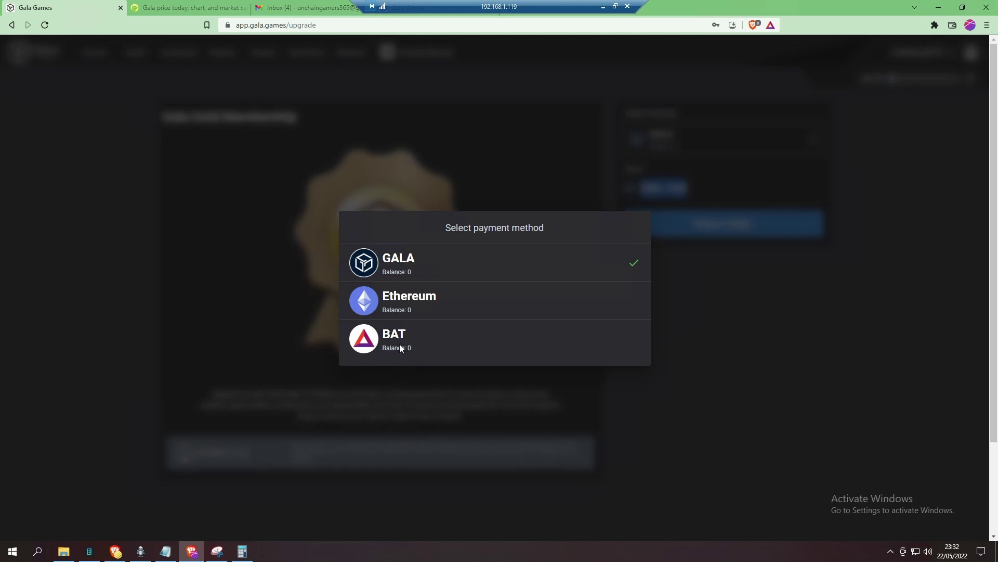
left_click(916, 243)
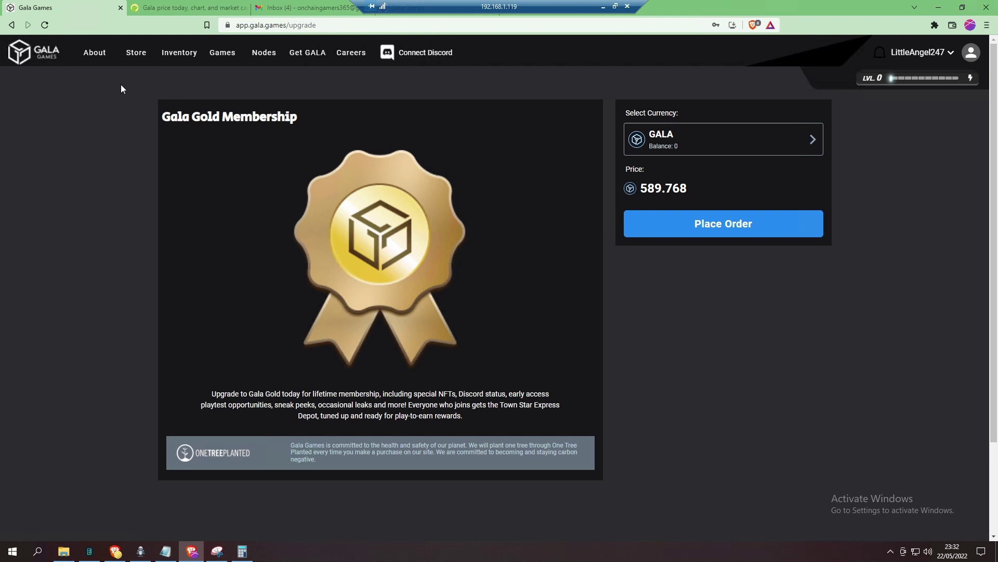
Step: View the Inventory balances, then bring up the Gala games list
left_click(176, 59)
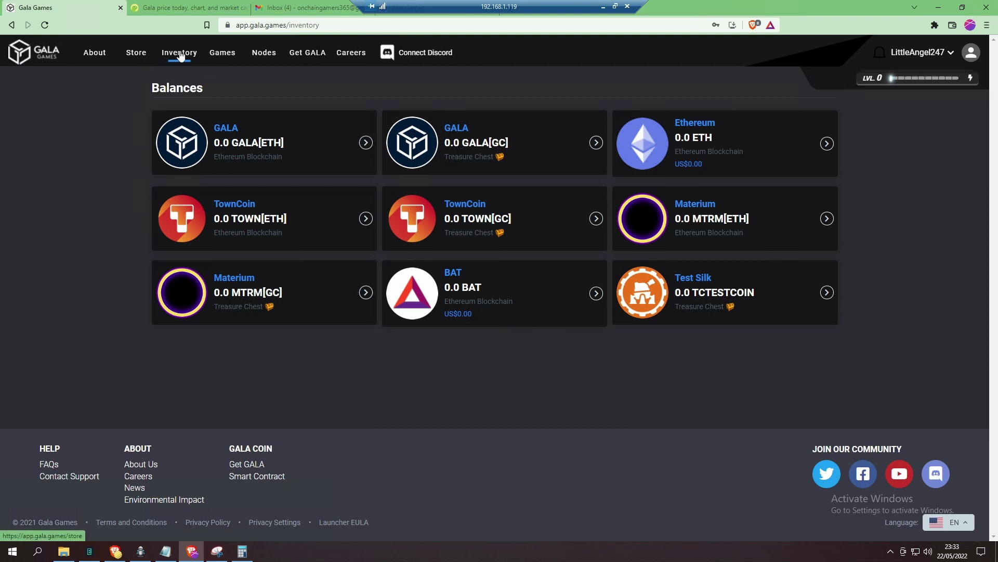
left_click(222, 61)
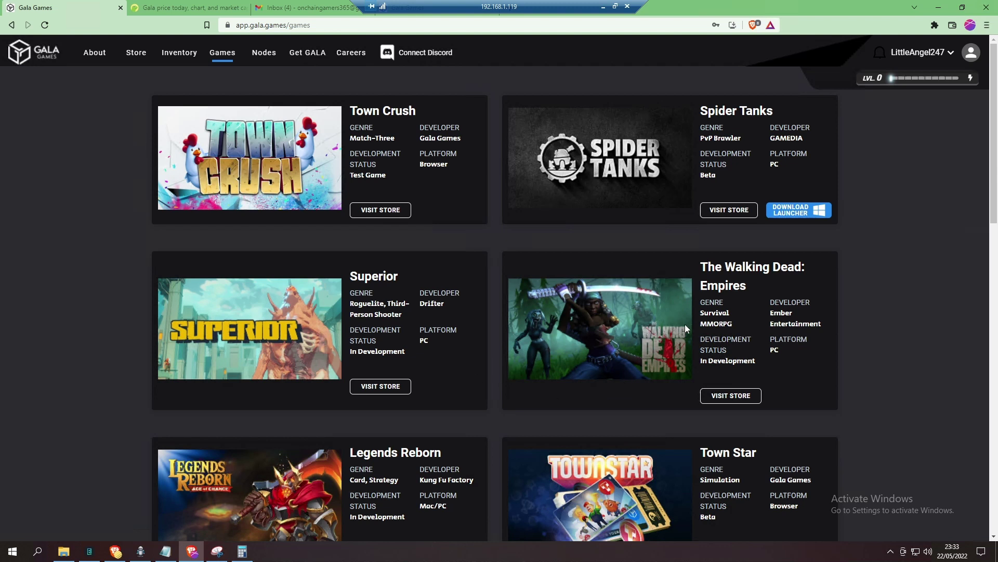
scroll(695, 325, "down", 4)
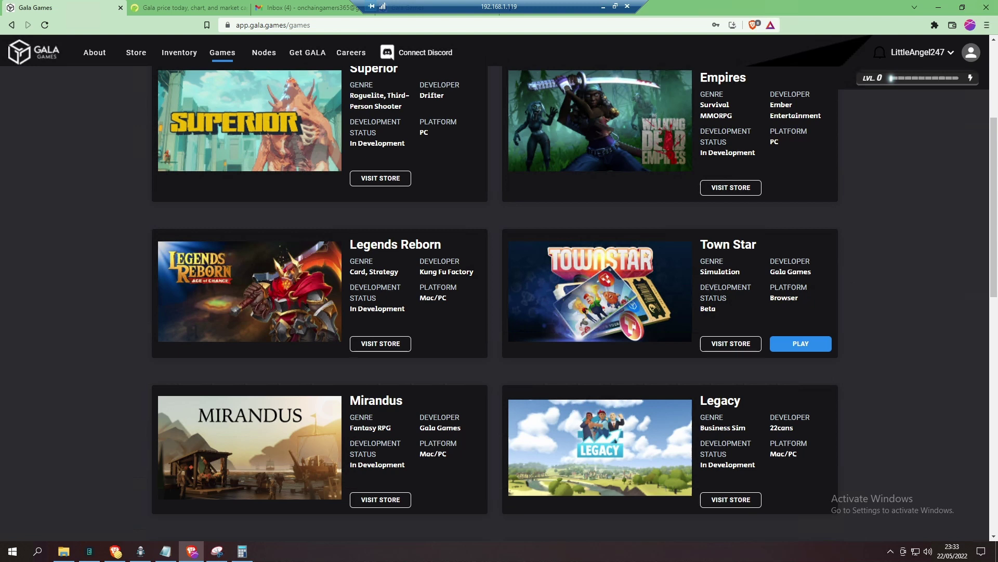
left_click_drag(699, 245, 762, 242)
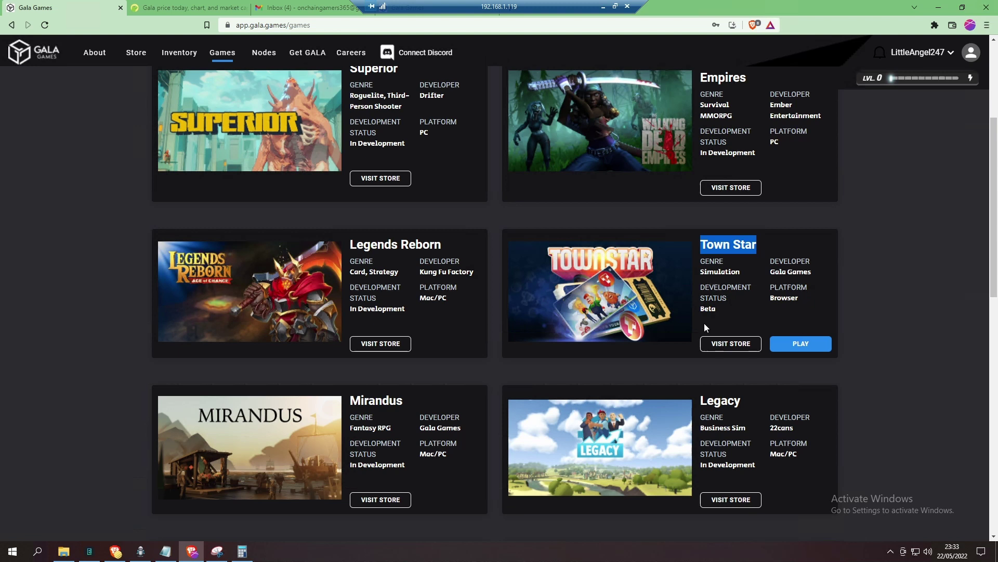
left_click_drag(701, 310, 711, 310)
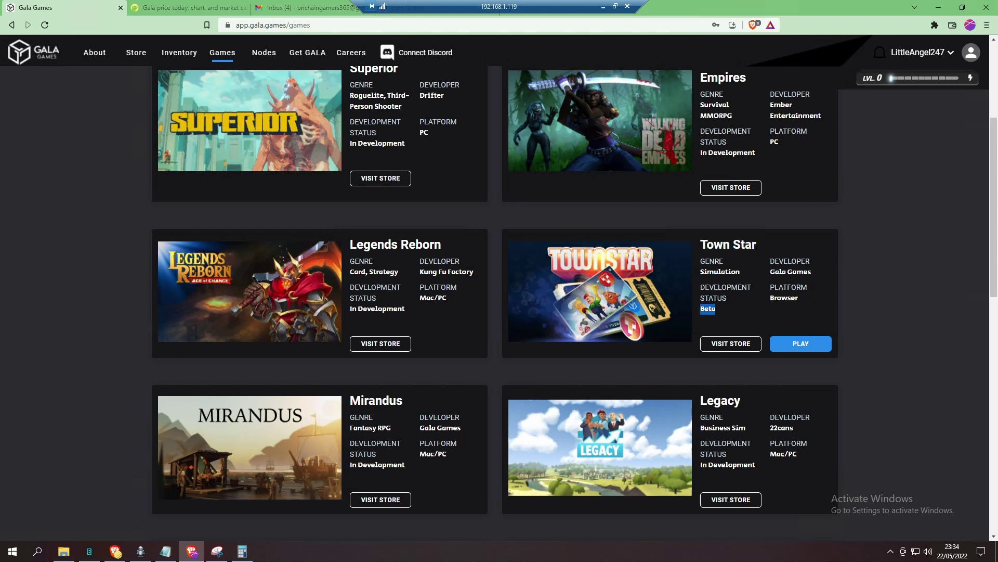
left_click(787, 317)
scroll(781, 324, "down", 6)
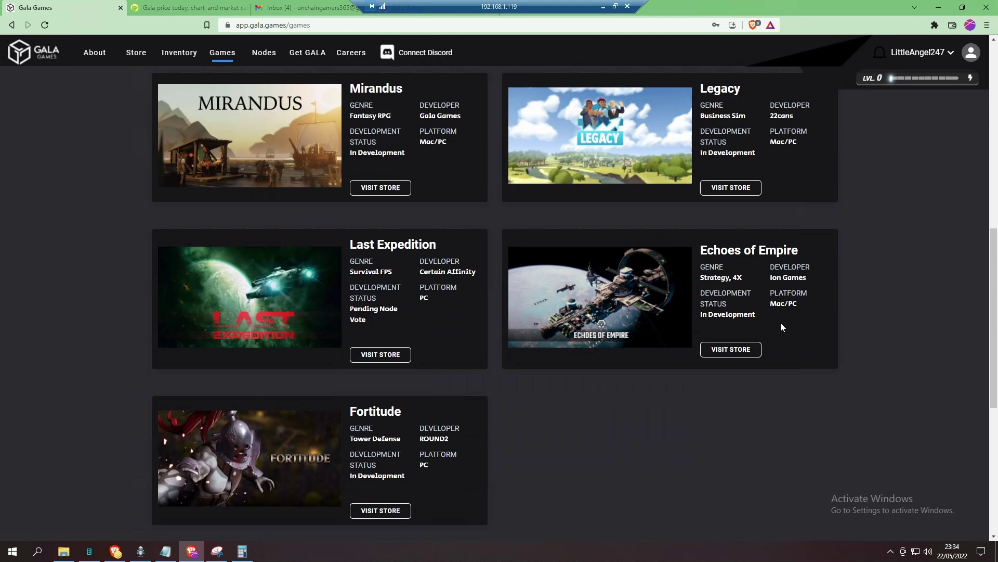
scroll(532, 380, "down", 2)
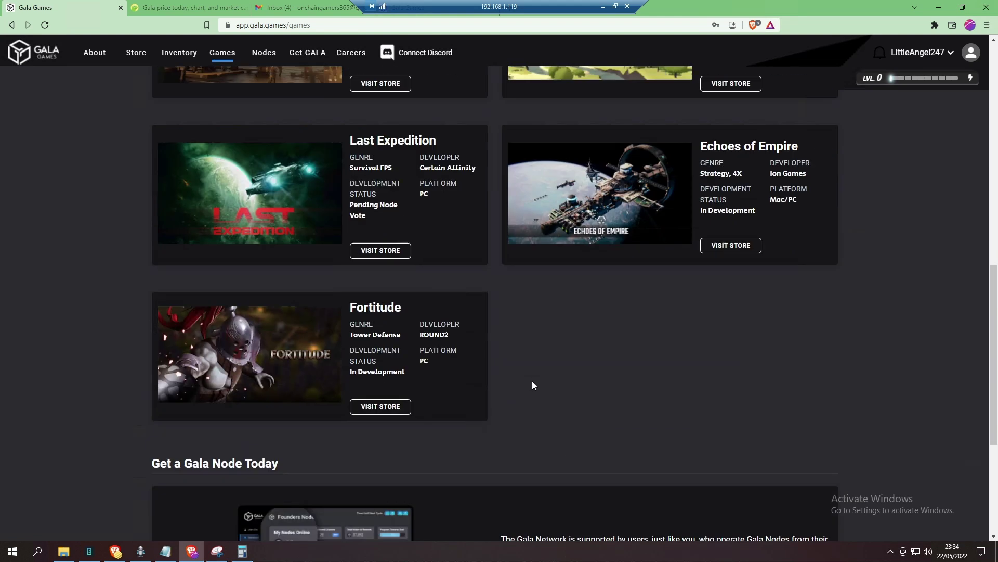
scroll(532, 381, "up", 12)
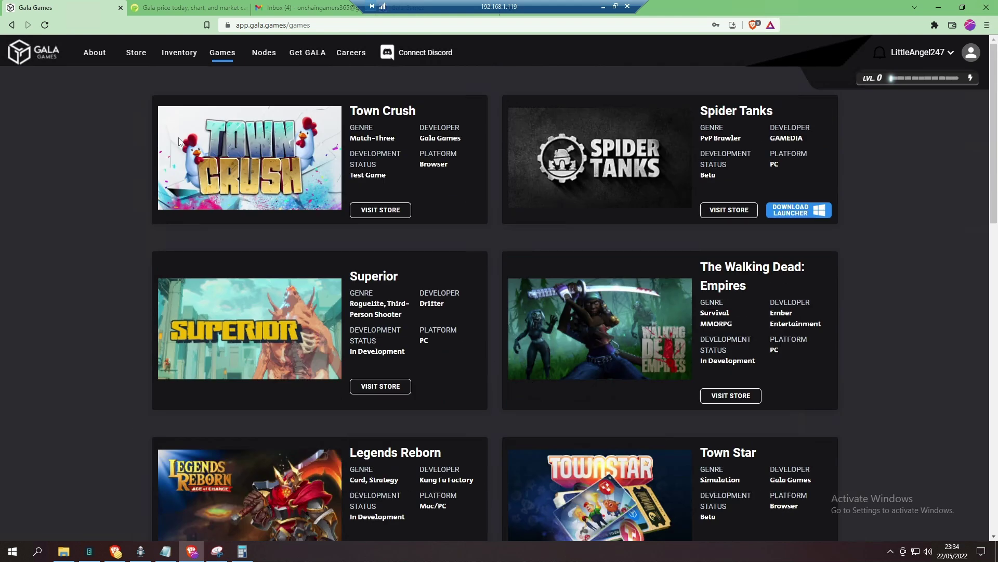
Step: Open the Gala store and browse the full, unfiltered item listing
left_click(137, 52)
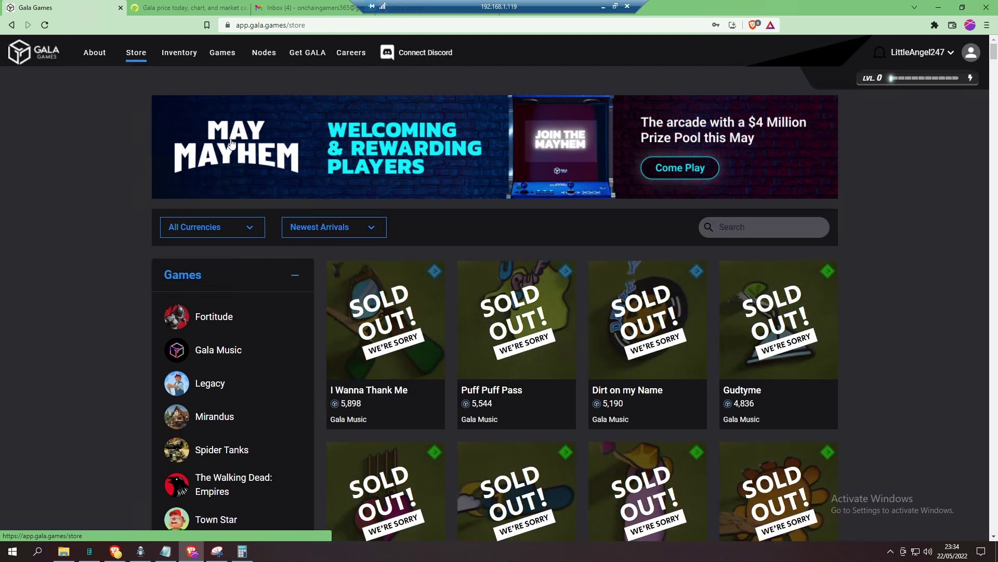
scroll(399, 308, "down", 1)
scroll(398, 307, "down", 5)
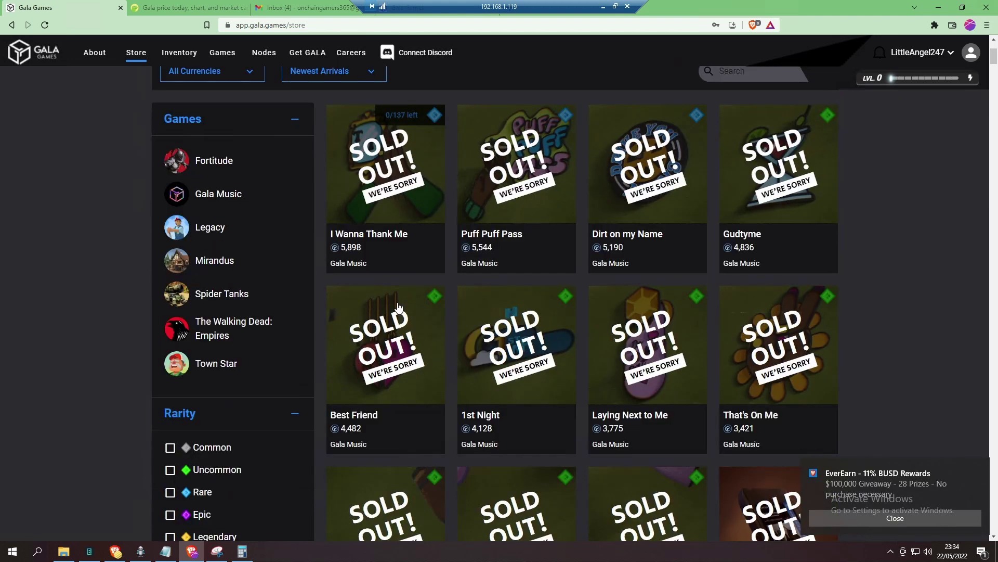
scroll(399, 307, "down", 2)
scroll(398, 306, "down", 3)
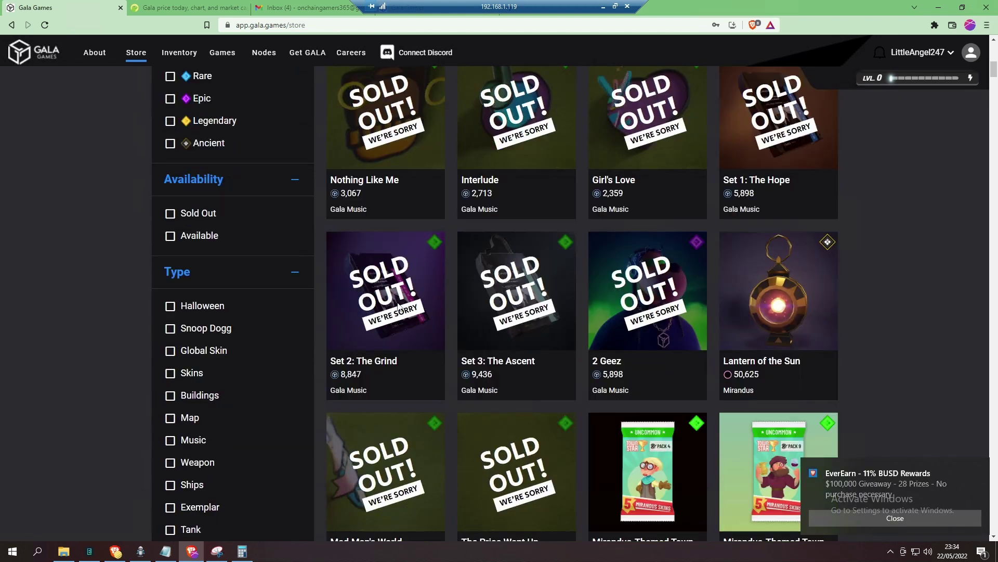
scroll(399, 308, "down", 5)
scroll(399, 308, "down", 5)
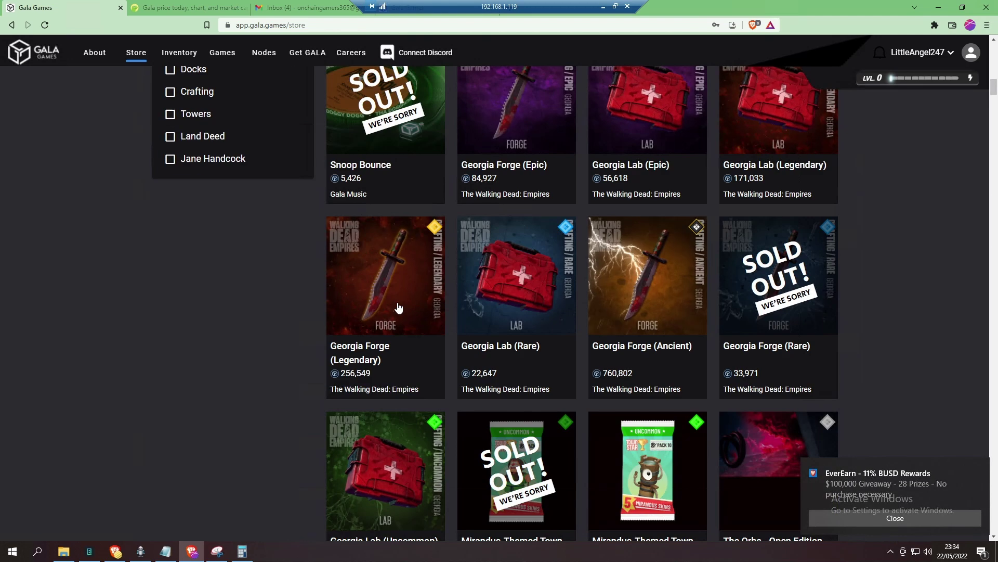
scroll(399, 308, "up", 5)
scroll(399, 308, "up", 4)
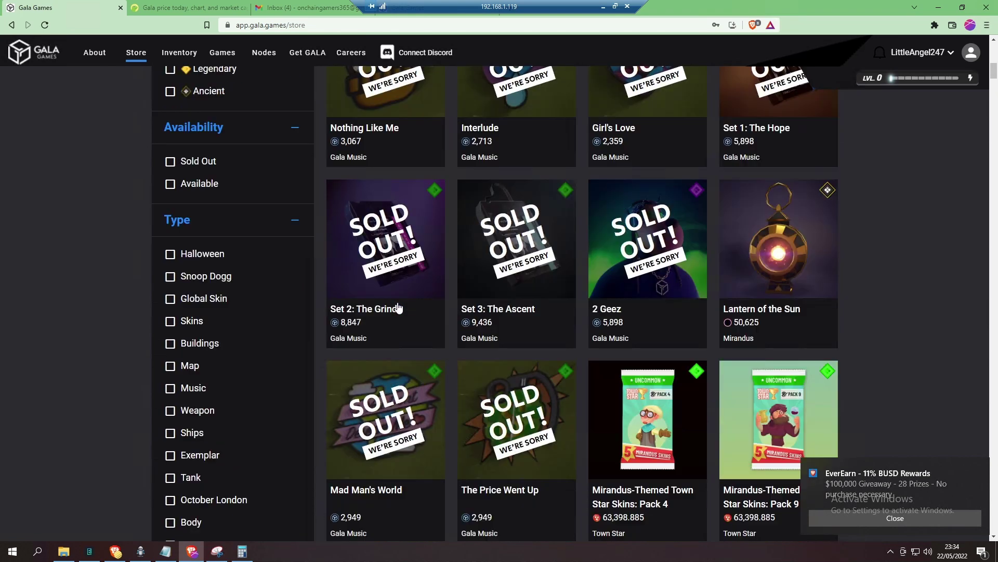
scroll(399, 308, "up", 7)
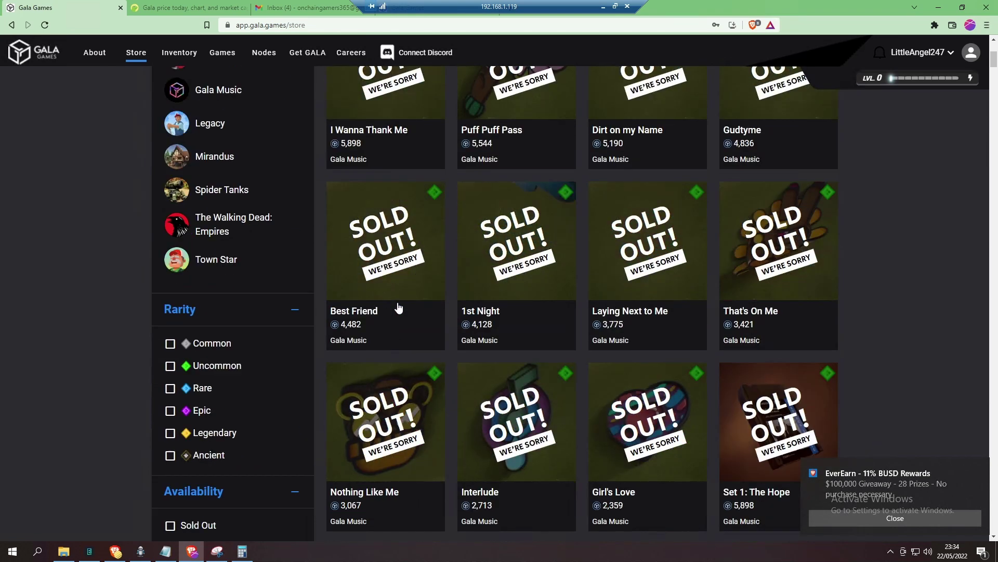
scroll(399, 308, "up", 2)
Step: Filter the store to Spider Tanks and browse its Lowrider, Blink, Titan and Santa's Slay items
left_click(219, 293)
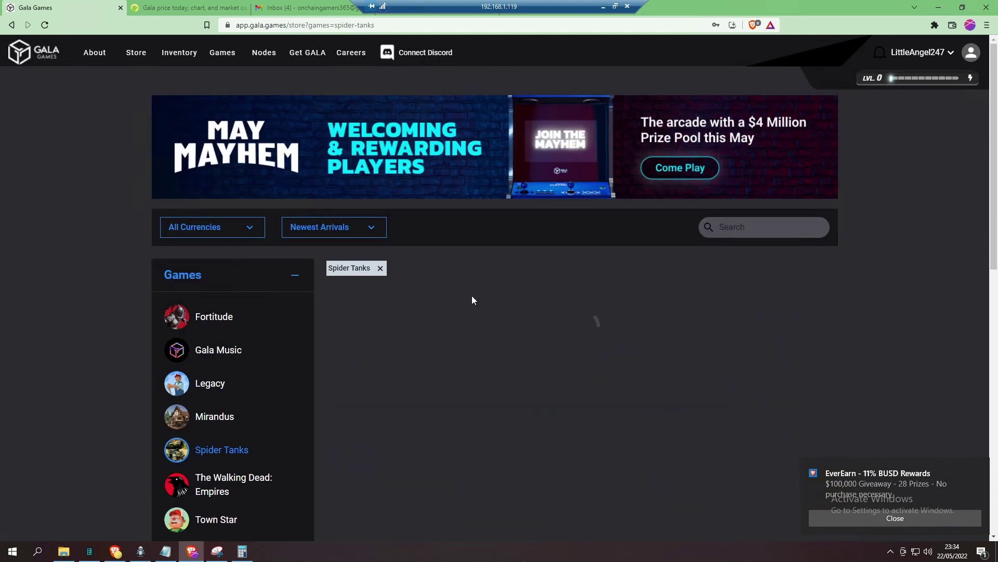
scroll(472, 300, "down", 3)
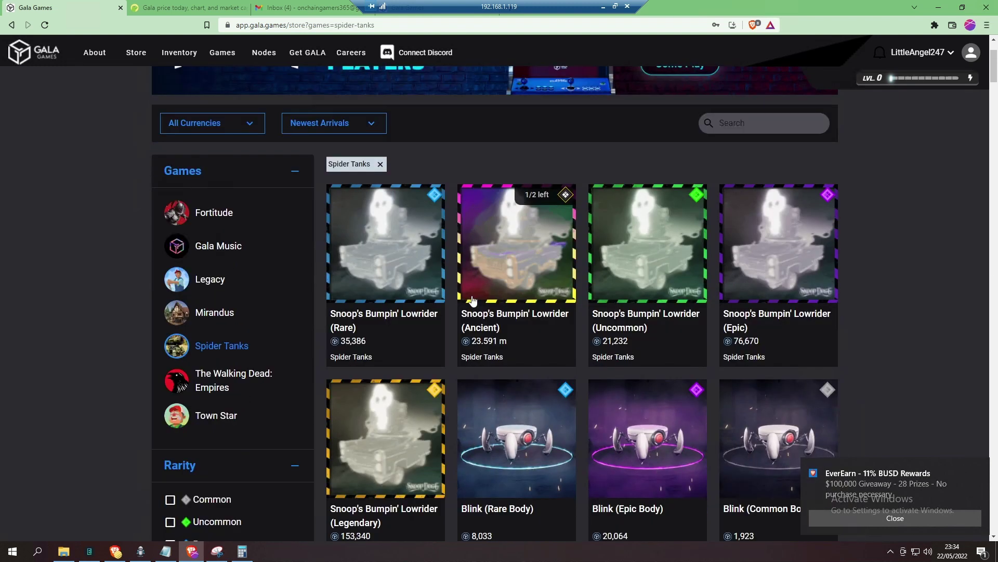
scroll(473, 300, "down", 4)
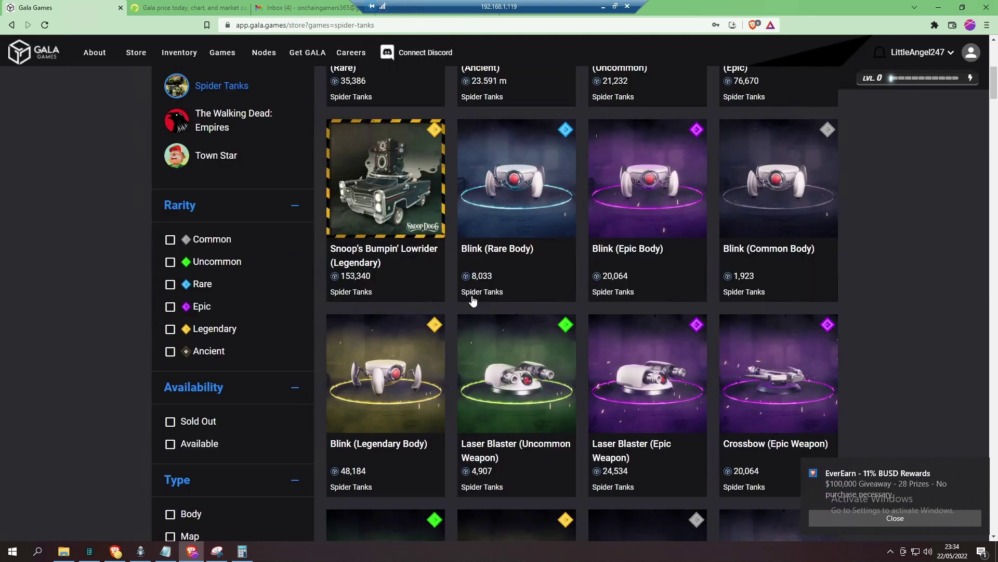
scroll(473, 300, "down", 1)
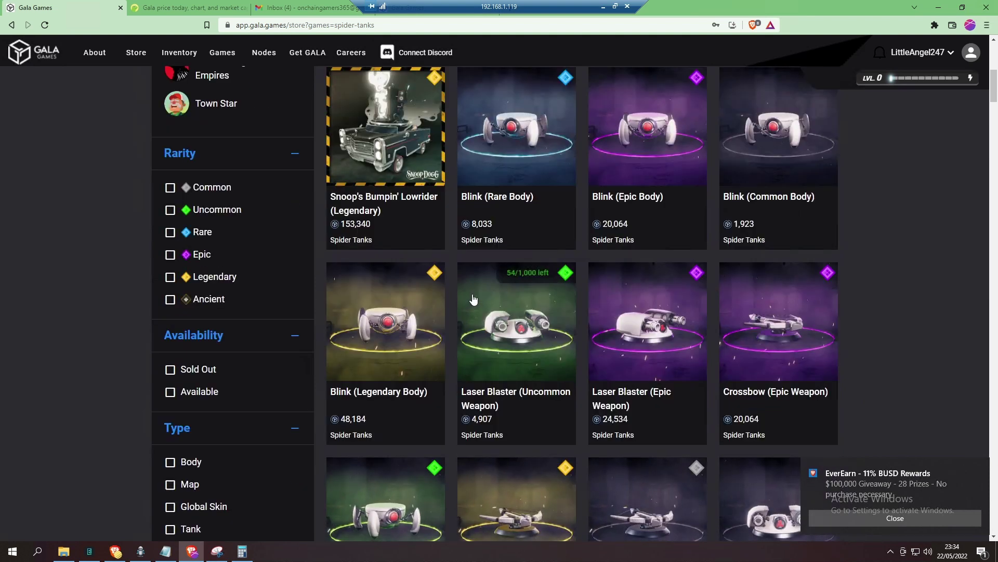
scroll(473, 300, "down", 2)
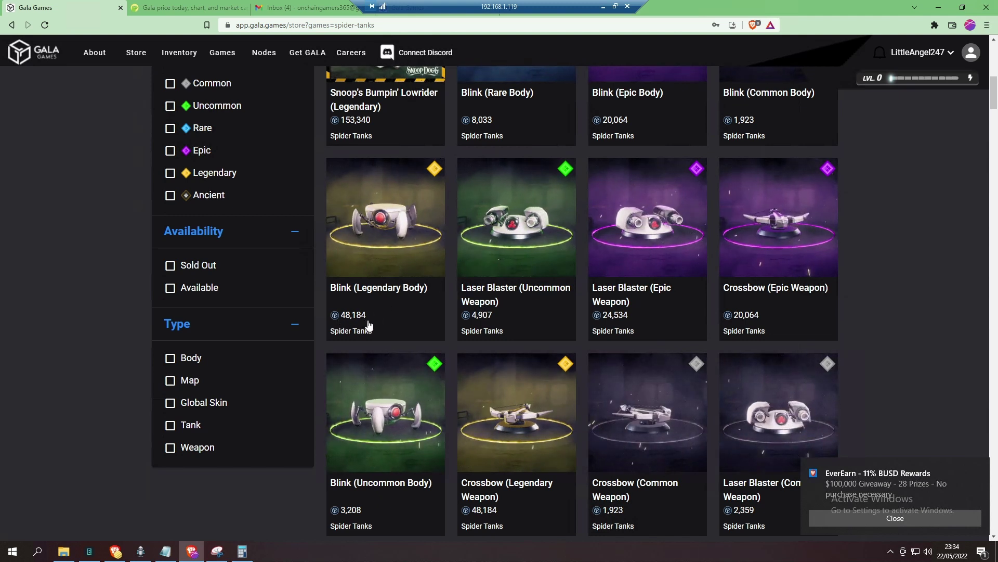
scroll(431, 354, "down", 4)
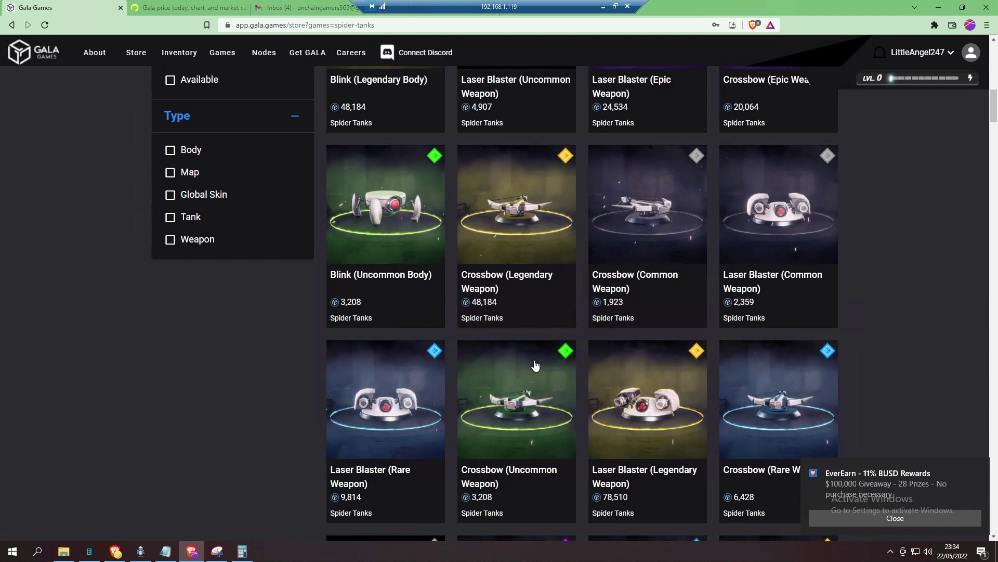
scroll(536, 365, "down", 5)
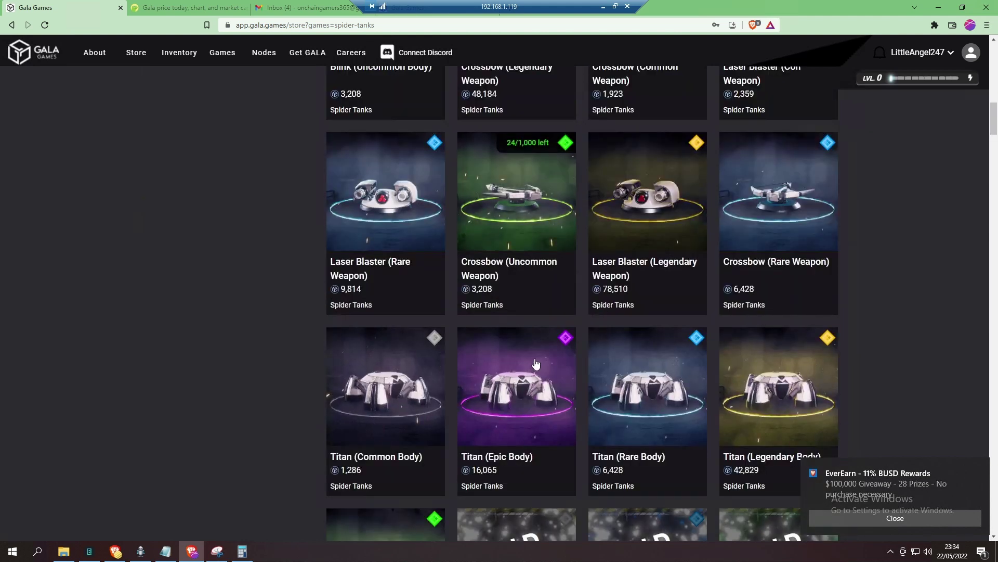
scroll(535, 363, "down", 2)
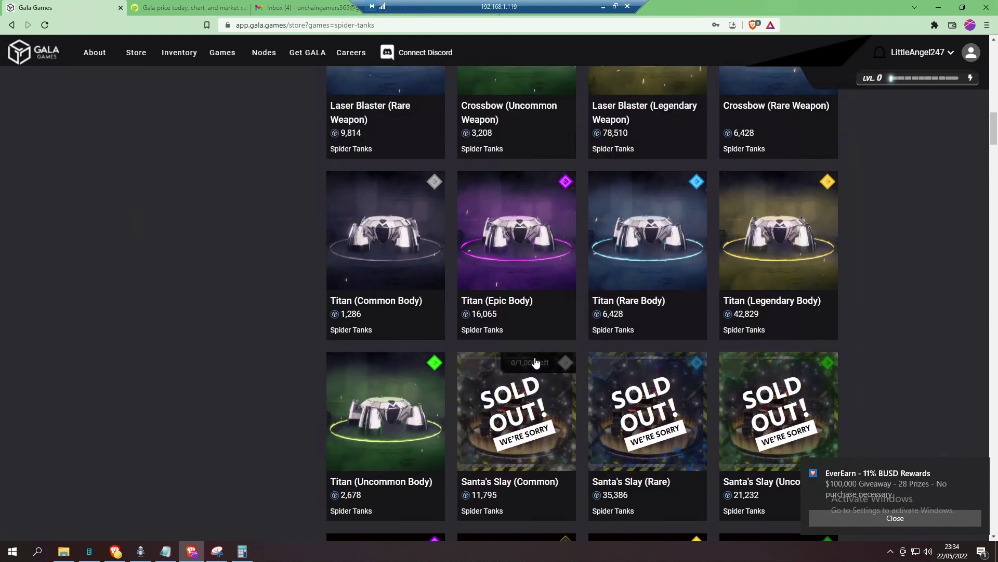
scroll(536, 362, "down", 2)
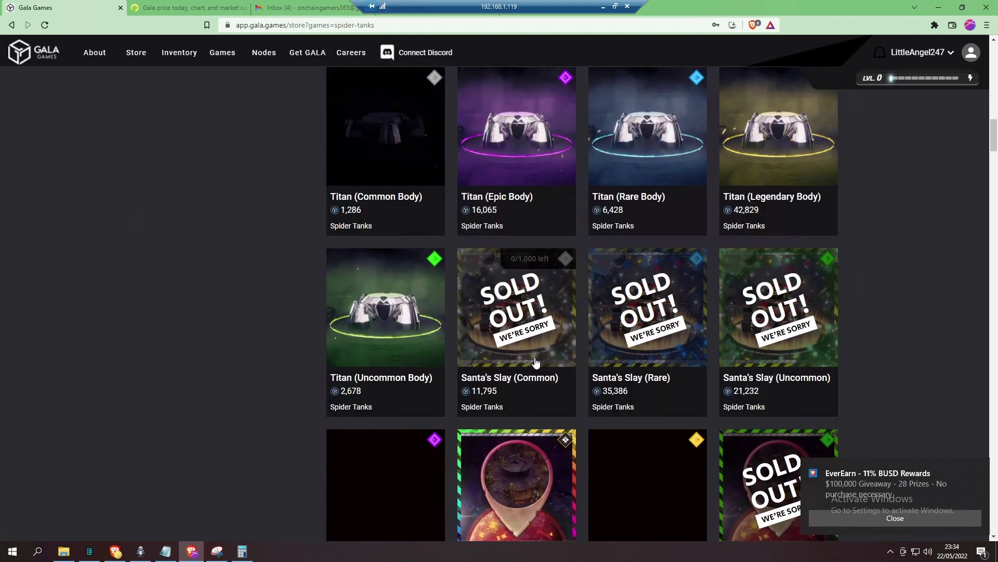
scroll(535, 362, "up", 2)
scroll(535, 363, "up", 14)
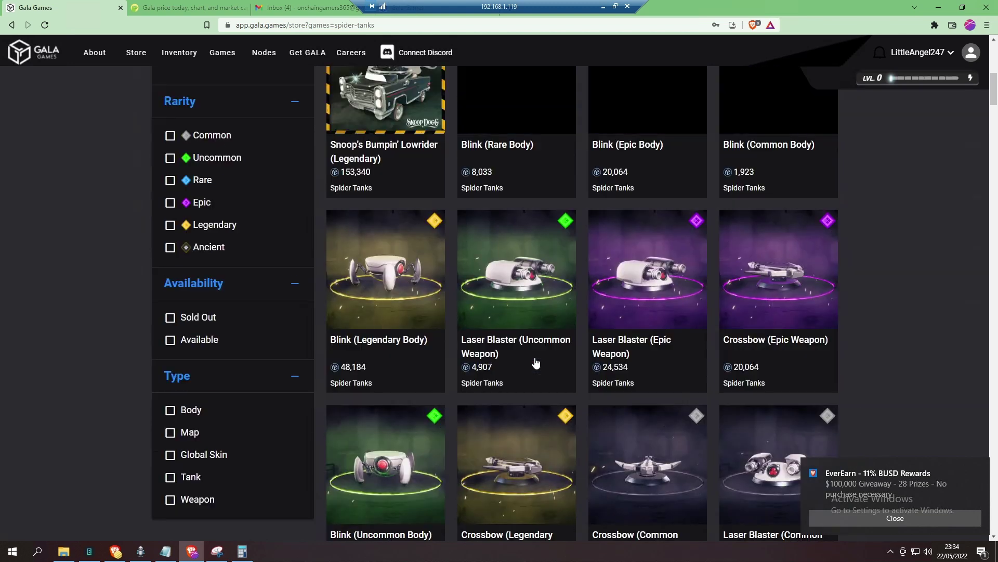
scroll(536, 362, "up", 6)
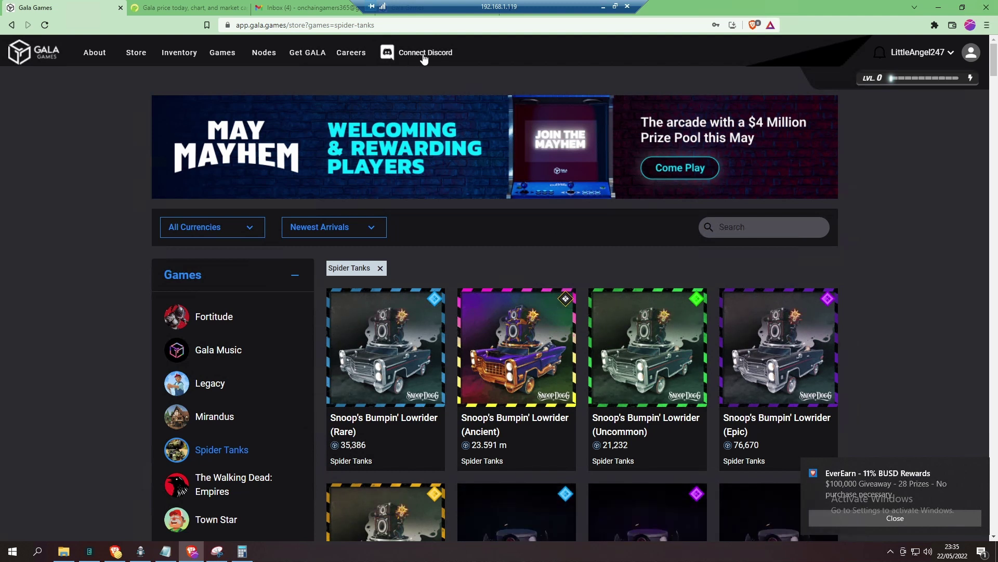
left_click_drag(437, 59, 373, 54)
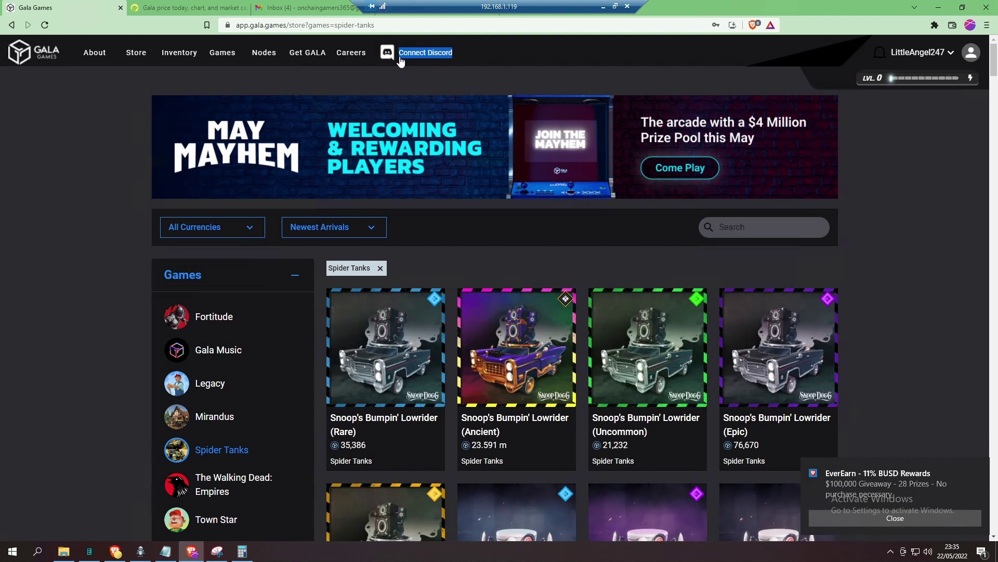